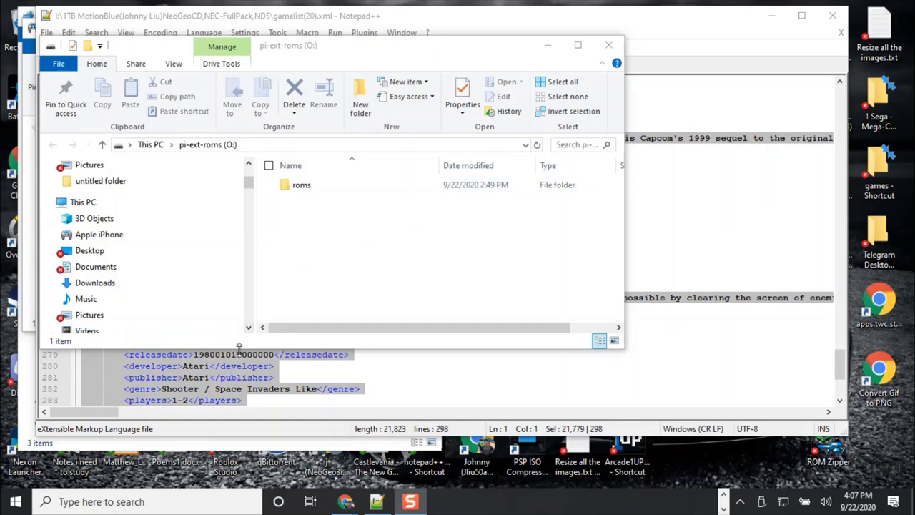
- Make the pi-ext-roms (O:) window taller and show the drive's full path
{"action": "left_click", "coordinate": [241, 349]}
{"action": "left_click_drag", "start_coordinate": [240, 349], "coordinate": [253, 438]}
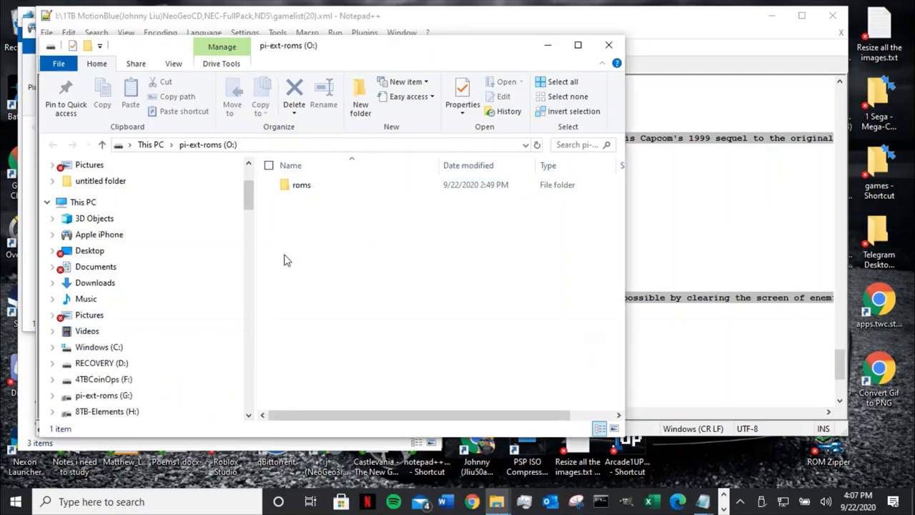
{"action": "left_click", "coordinate": [252, 145]}
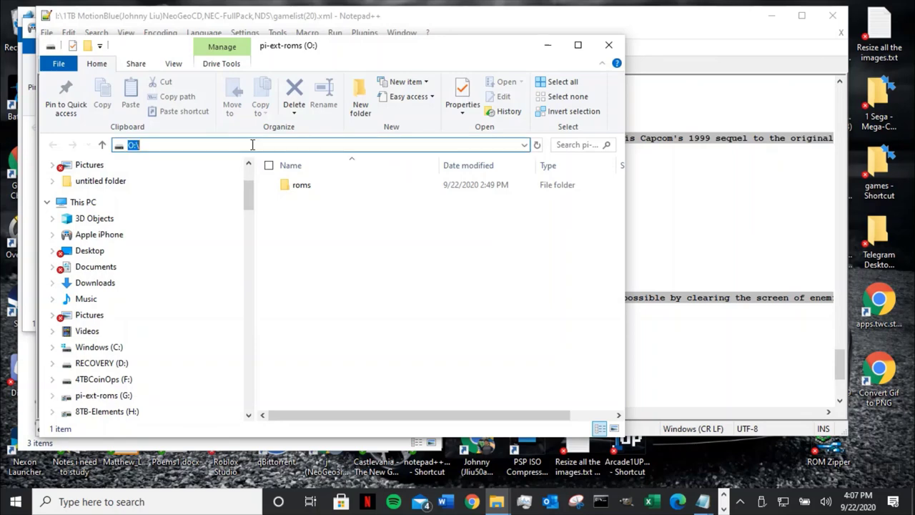
- Search Windows for "Disk manager" and open the Disk Management utility
{"action": "left_click", "coordinate": [101, 502]}
{"action": "type", "text": "Disk"}
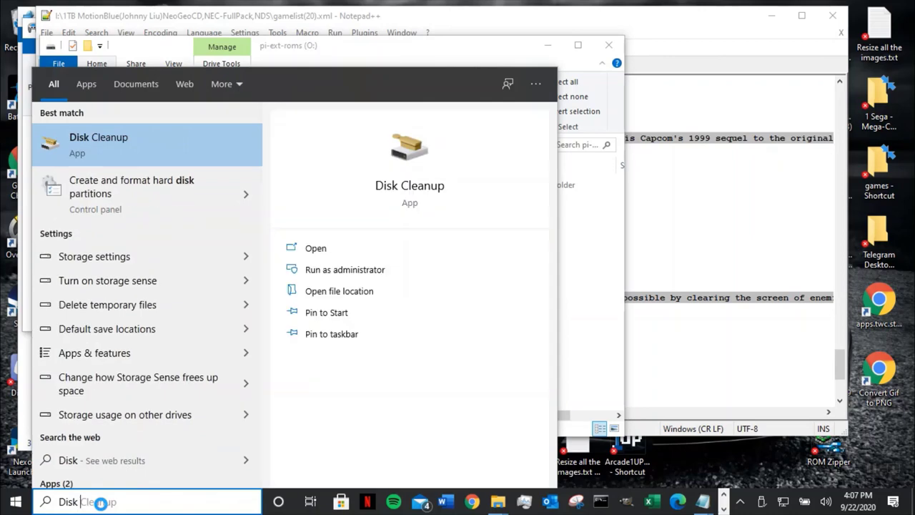
{"action": "type", "text": " man"}
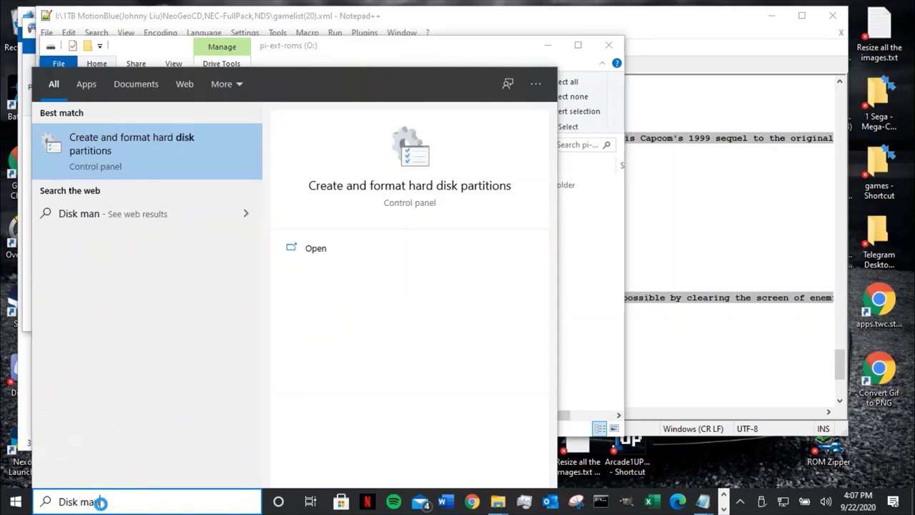
{"action": "type", "text": "ager"}
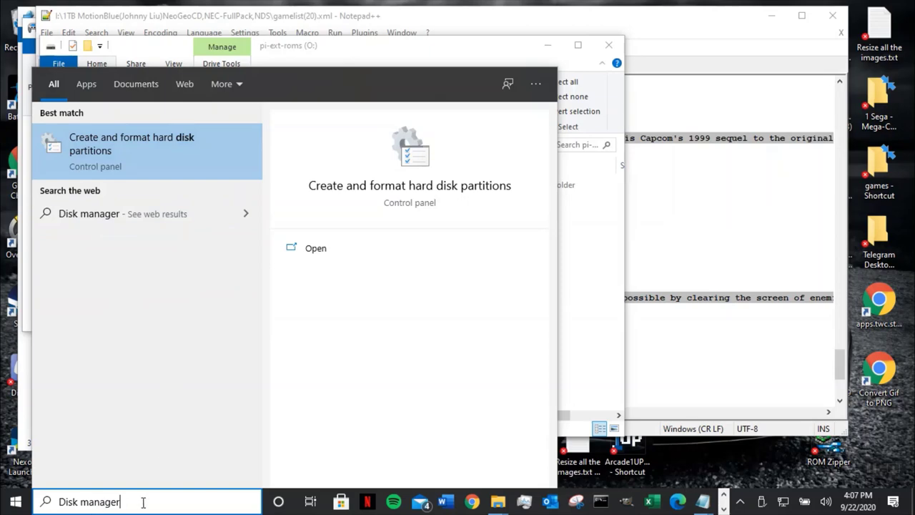
{"action": "key", "text": "Escape"}
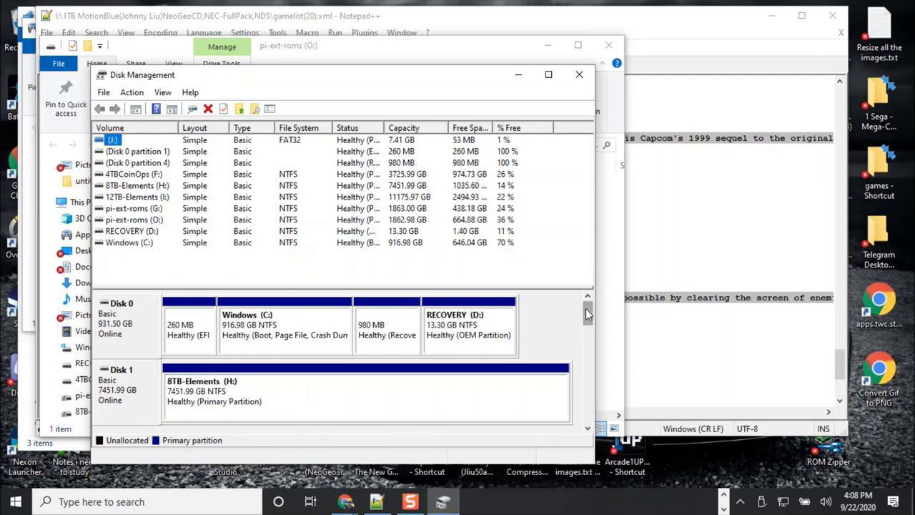
- Compare the pi-ext-roms (O:) and pi-ext-roms (G:) volumes and look through the other connected disks
{"action": "left_click", "coordinate": [115, 222]}
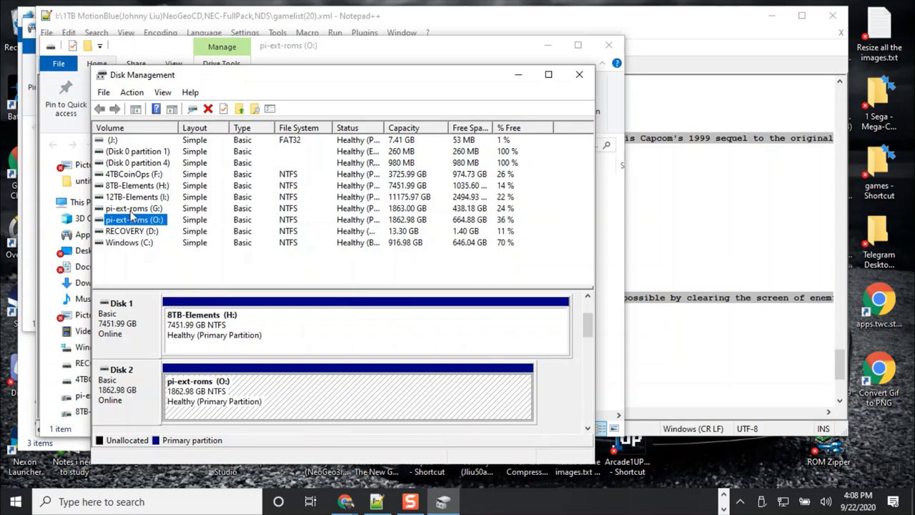
{"action": "left_click", "coordinate": [131, 210]}
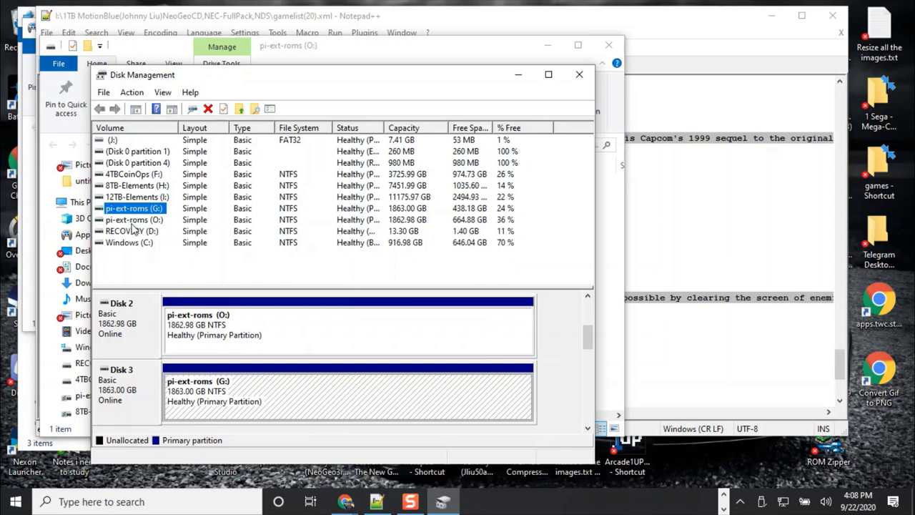
{"action": "left_click", "coordinate": [143, 222]}
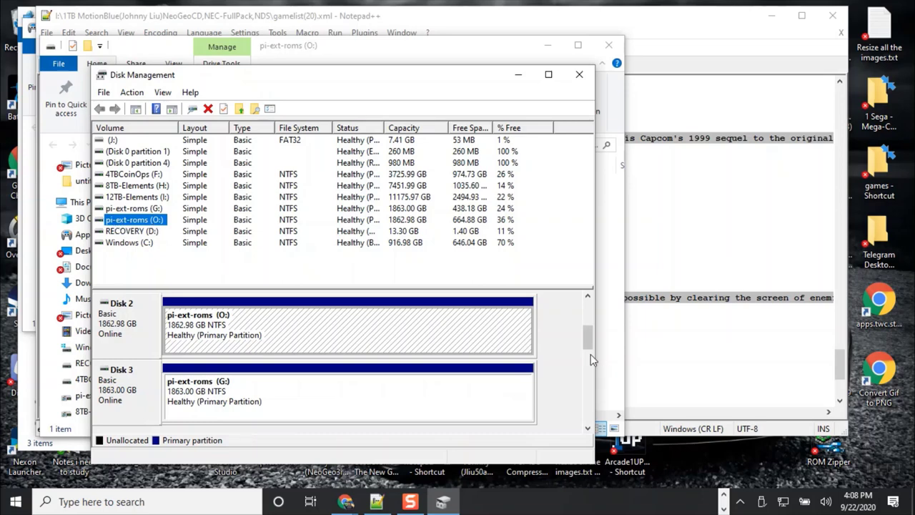
{"action": "left_click_drag", "start_coordinate": [591, 346], "coordinate": [593, 405]}
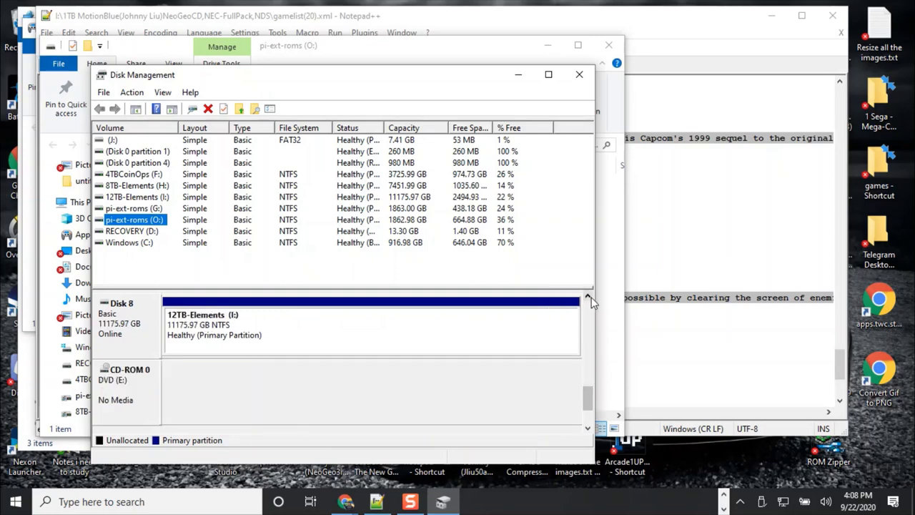
{"action": "left_click", "coordinate": [588, 296]}
{"action": "left_click", "coordinate": [588, 297]}
{"action": "left_click", "coordinate": [588, 296]}
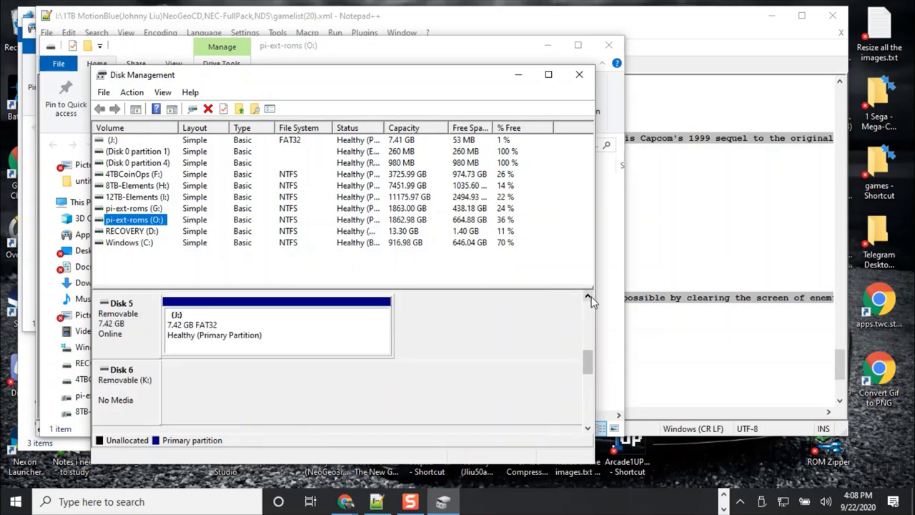
{"action": "left_click", "coordinate": [588, 296]}
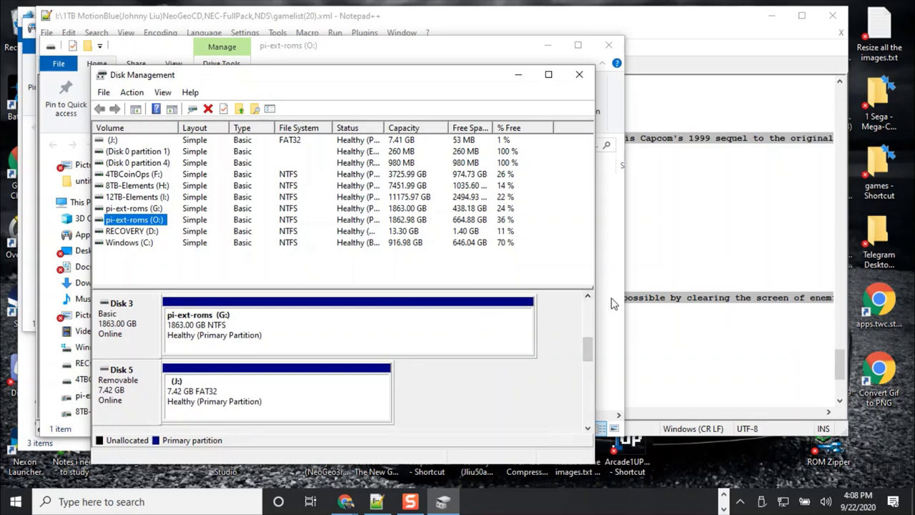
{"action": "left_click", "coordinate": [590, 297]}
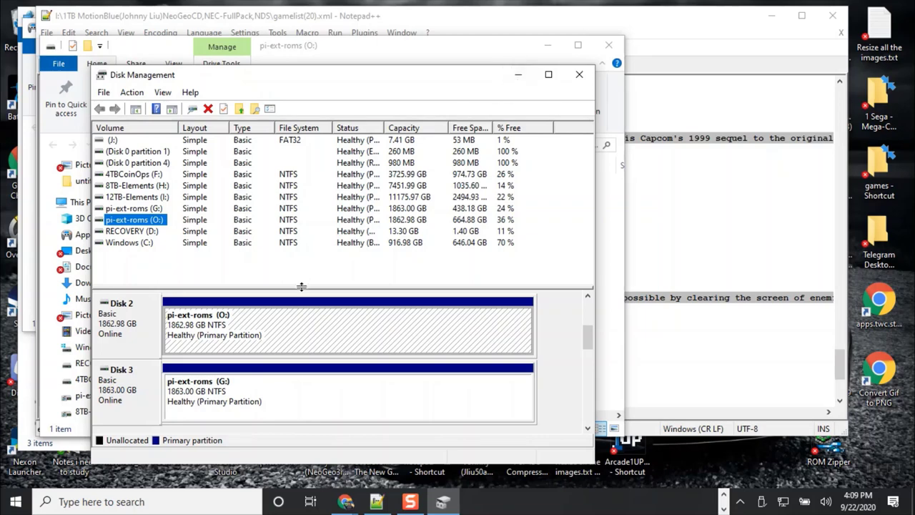
- Review the volume operations offered for pi-ext-roms (O:) and close Disk Management
{"action": "right_click", "coordinate": [228, 330]}
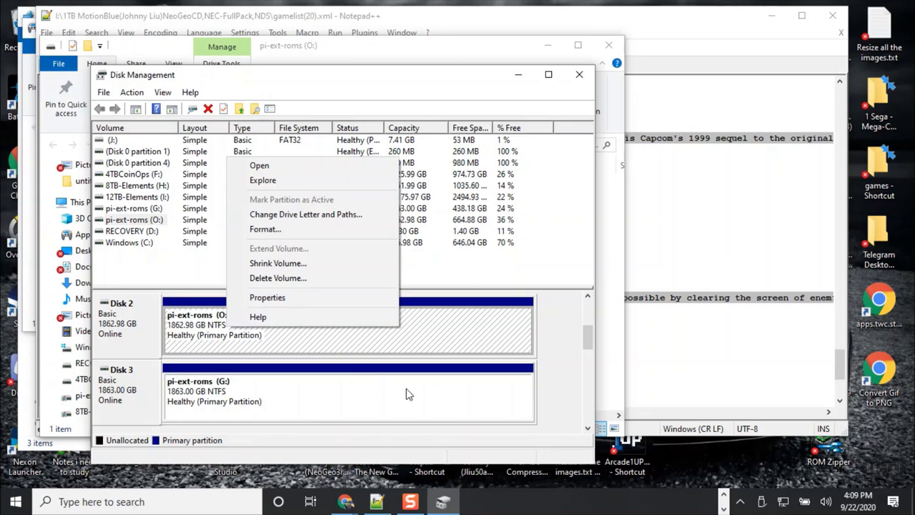
{"action": "left_click", "coordinate": [588, 428]}
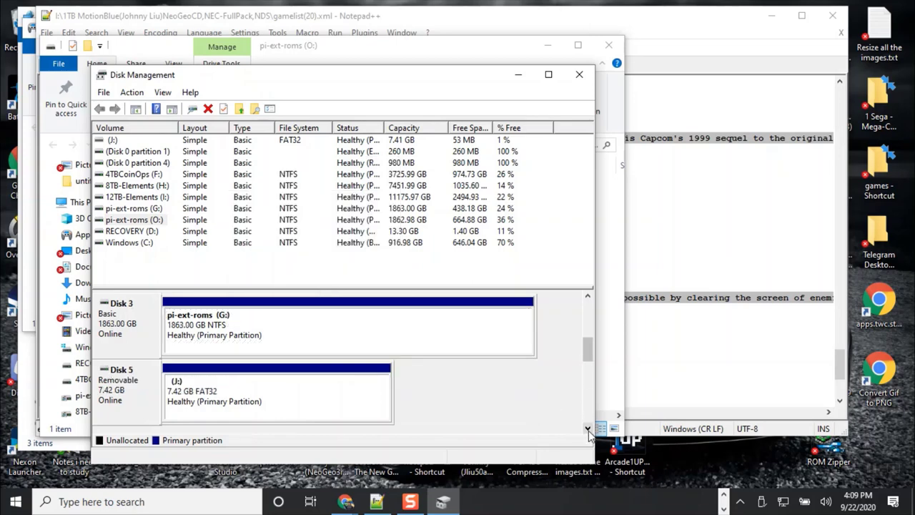
{"action": "left_click", "coordinate": [580, 75]}
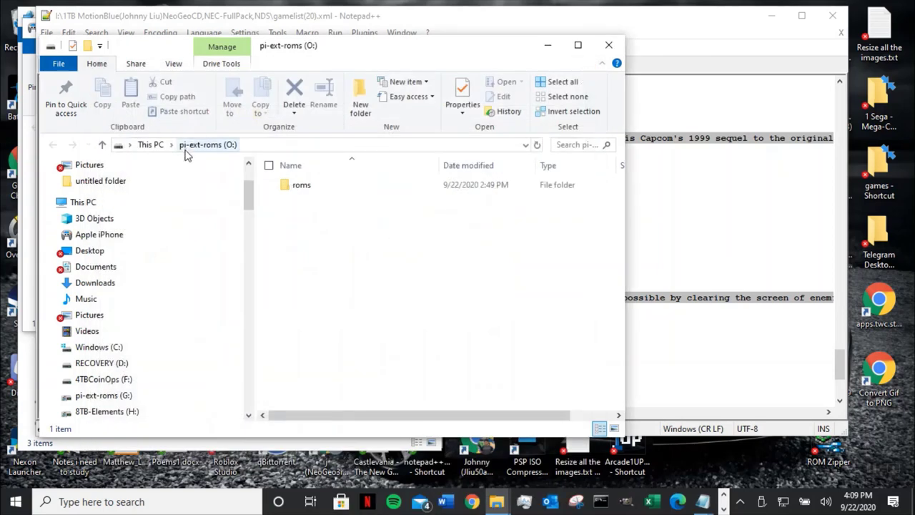
- Check the format settings and volume label of the pi-ext-roms (G:) drive, closing the dialog without formatting
{"action": "right_click", "coordinate": [103, 400]}
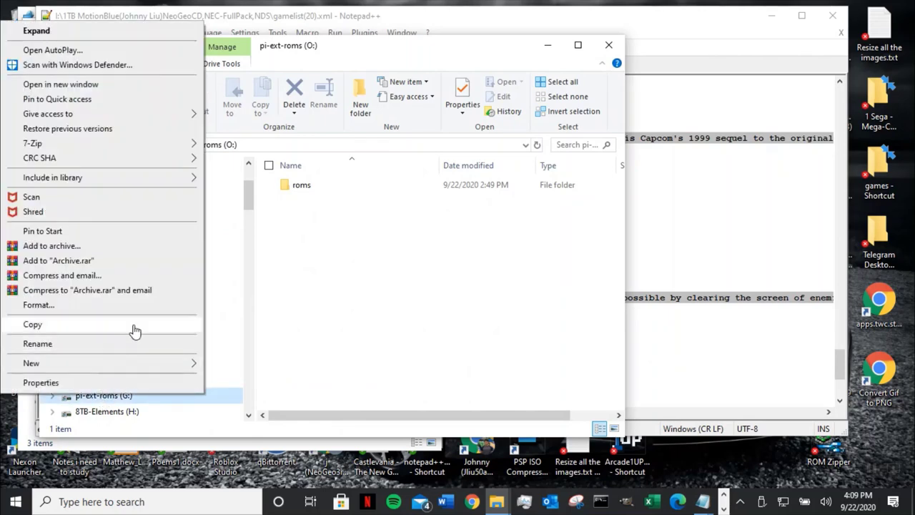
{"action": "left_click", "coordinate": [149, 308]}
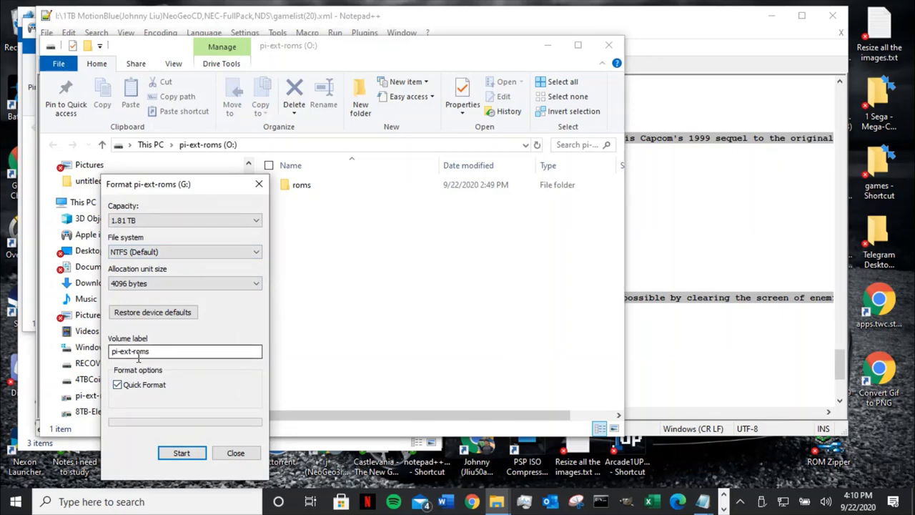
{"action": "left_click", "coordinate": [162, 352]}
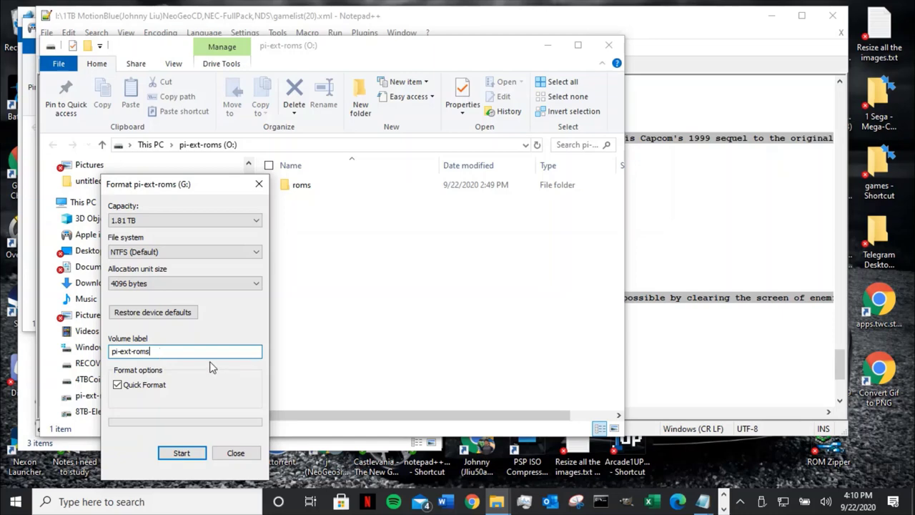
{"action": "left_click", "coordinate": [258, 184]}
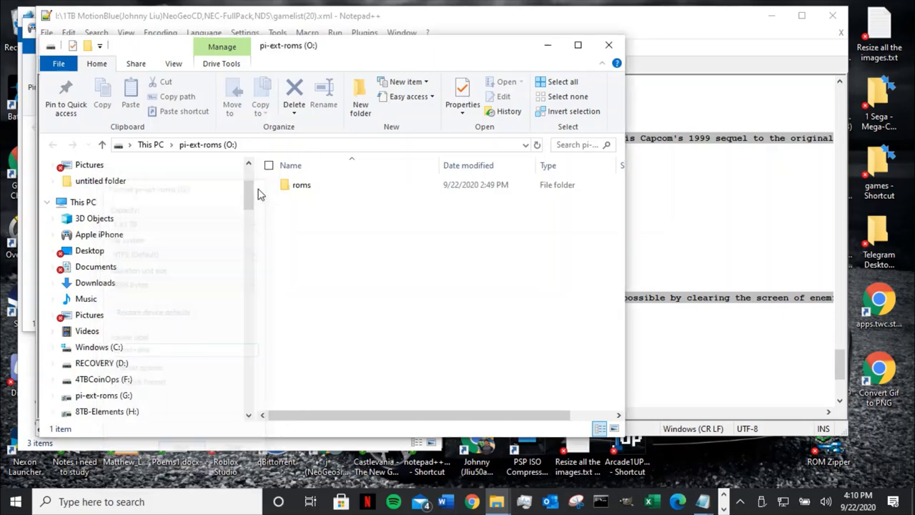
- Open the roms folder on the pi-ext-roms (O:) drive to show its system folders
{"action": "left_click", "coordinate": [307, 188]}
{"action": "double_click", "coordinate": [308, 188]}
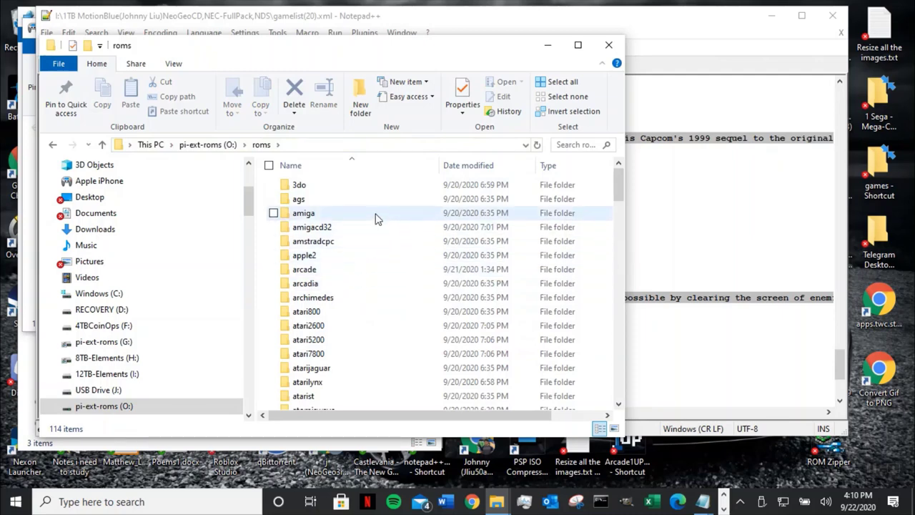
{"action": "mouse_move", "coordinate": [379, 193]}
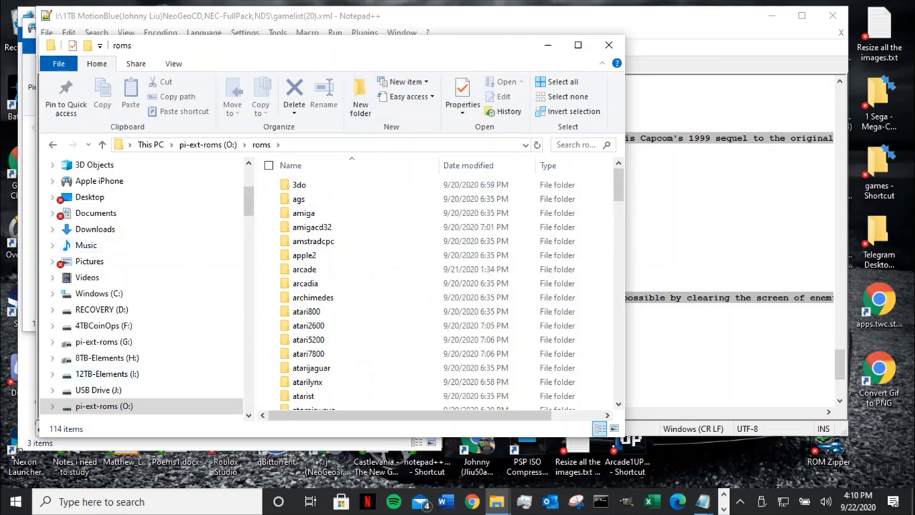
- Open the 12TB-Elements (I:) drive in a new, narrower window placed beside the roms folder
{"action": "right_click", "coordinate": [106, 378]}
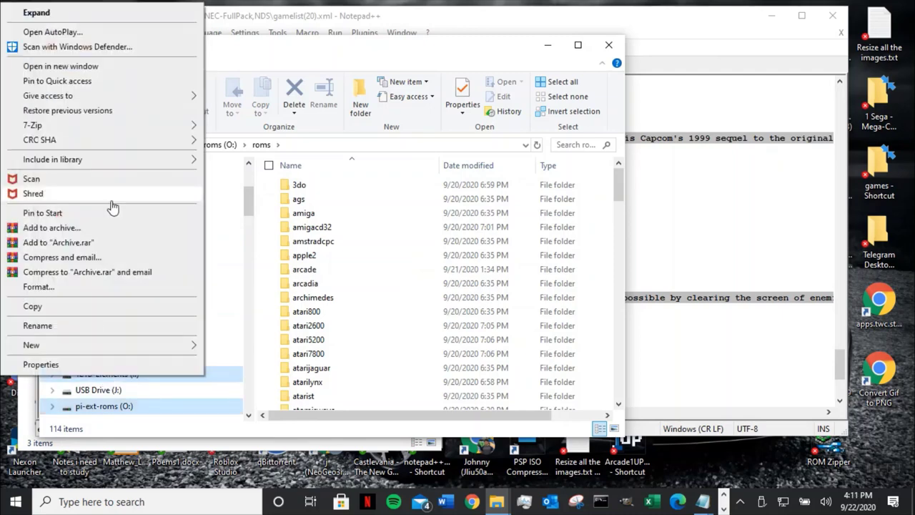
{"action": "left_click", "coordinate": [85, 68]}
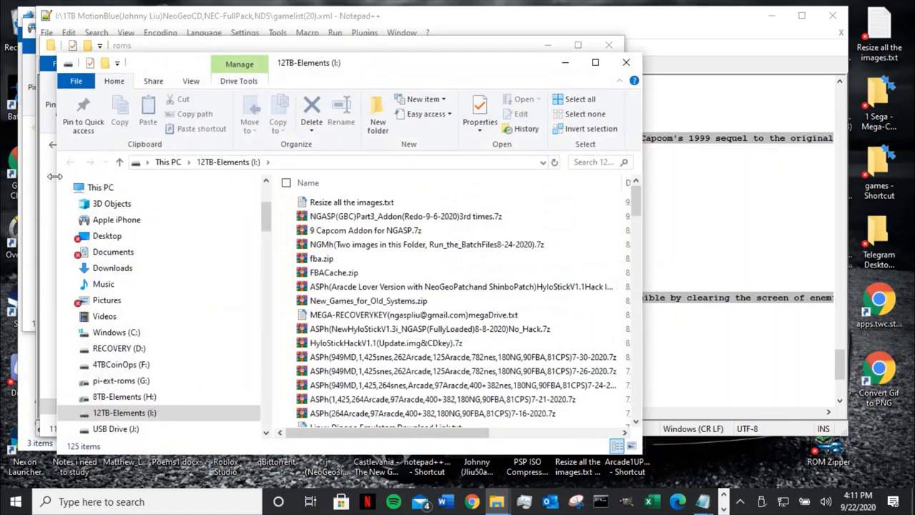
{"action": "left_click_drag", "start_coordinate": [55, 177], "coordinate": [221, 177]}
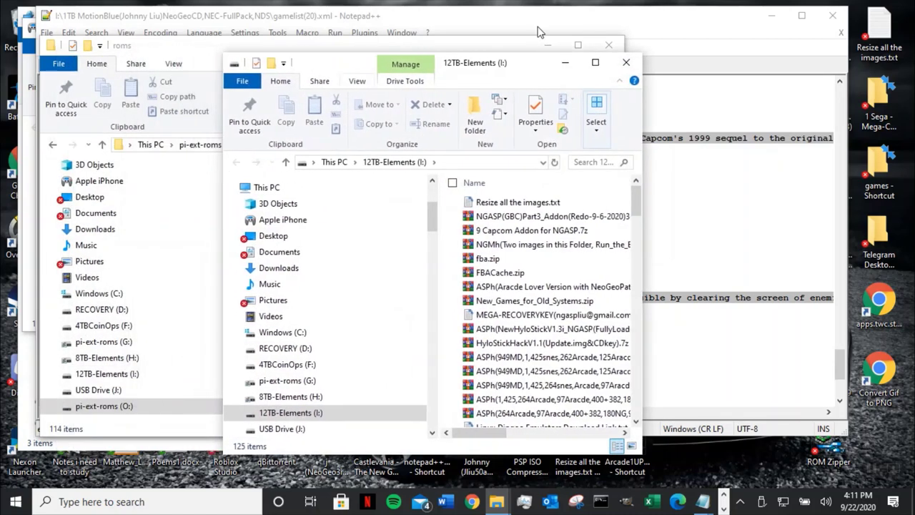
{"action": "left_click_drag", "start_coordinate": [524, 65], "coordinate": [756, 56]}
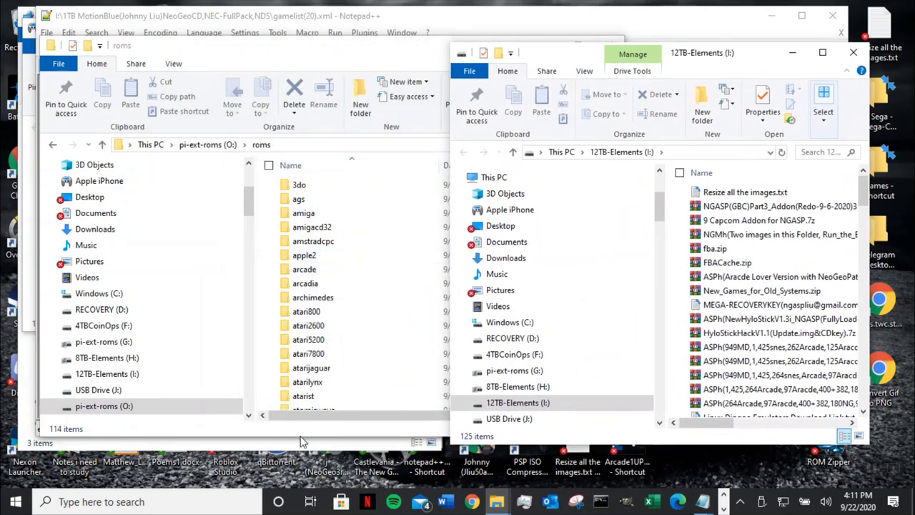
- Check the used space, free space and capacity of the pi-ext-roms (O:) drive in its properties
{"action": "right_click", "coordinate": [138, 413]}
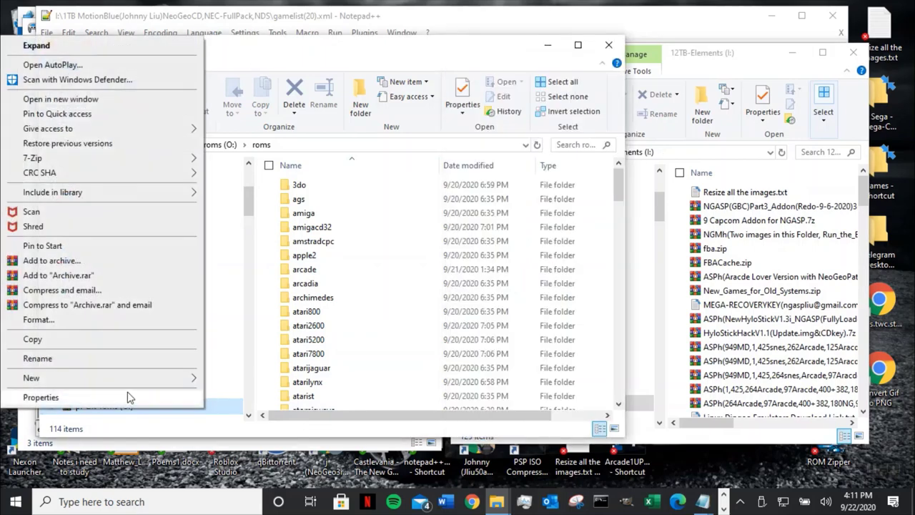
{"action": "left_click", "coordinate": [40, 398]}
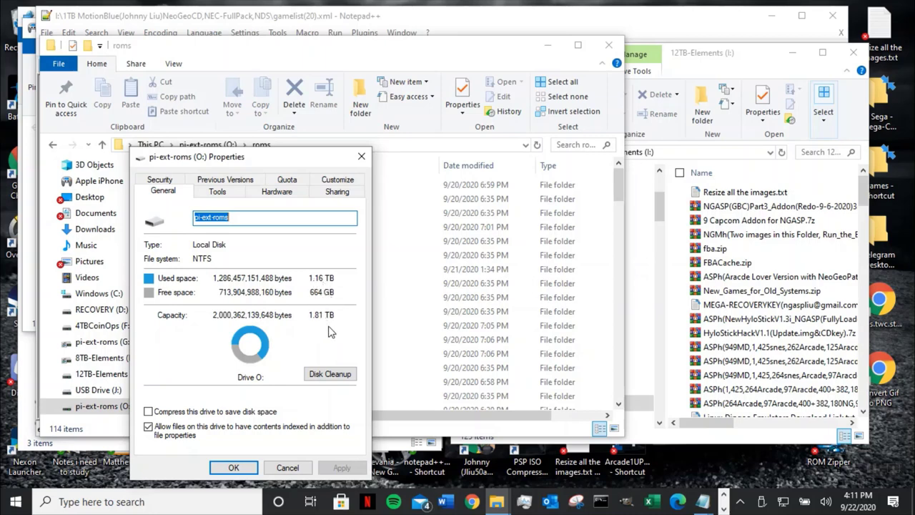
{"action": "left_click_drag", "start_coordinate": [239, 164], "coordinate": [130, 97]}
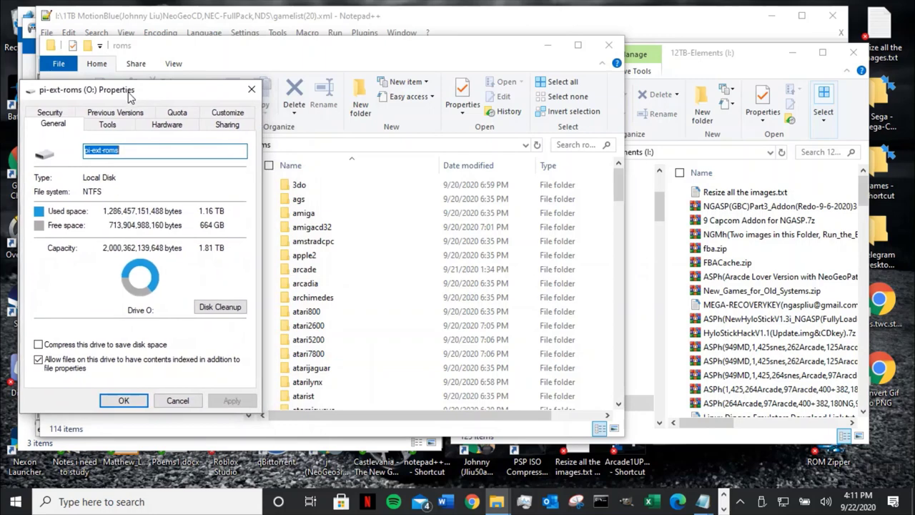
{"action": "left_click", "coordinate": [178, 401]}
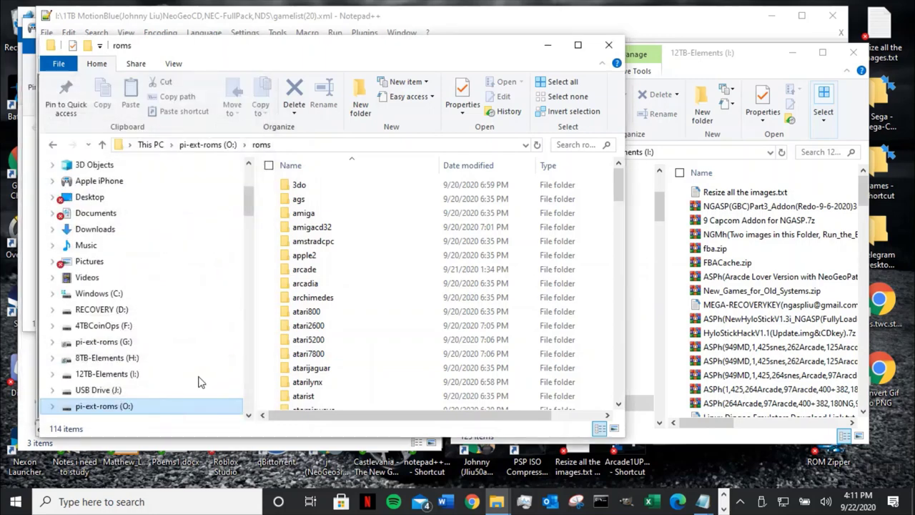
- Open the Virtualman Add-on folder on 12TB-Elements (I:), widen its file list and inspect the NEO-GEO CD add-on bundle's details
{"action": "left_click", "coordinate": [708, 78]}
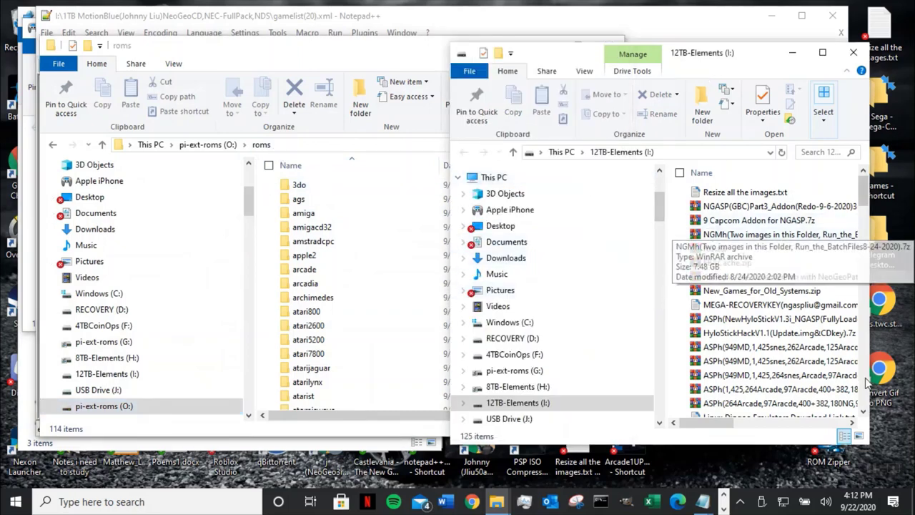
{"action": "scroll", "coordinate": [868, 383], "scroll_direction": "down", "scroll_amount": 12}
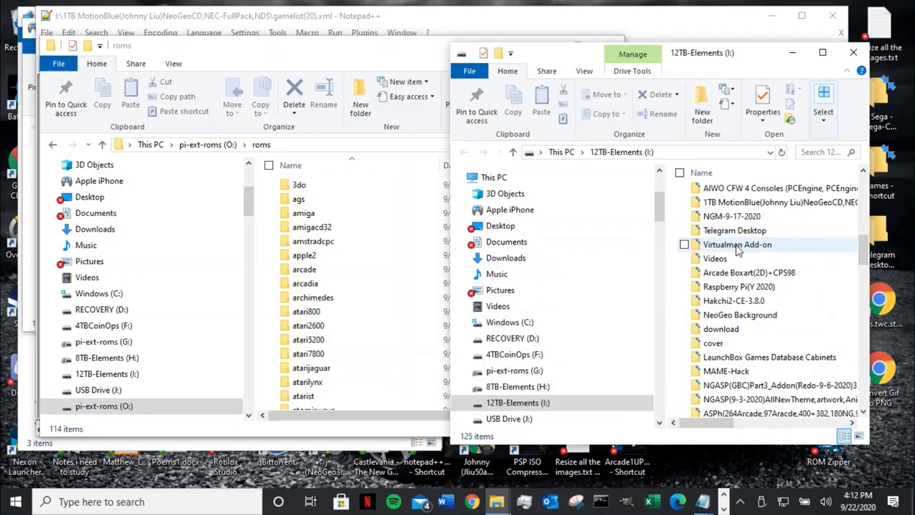
{"action": "double_click", "coordinate": [738, 248]}
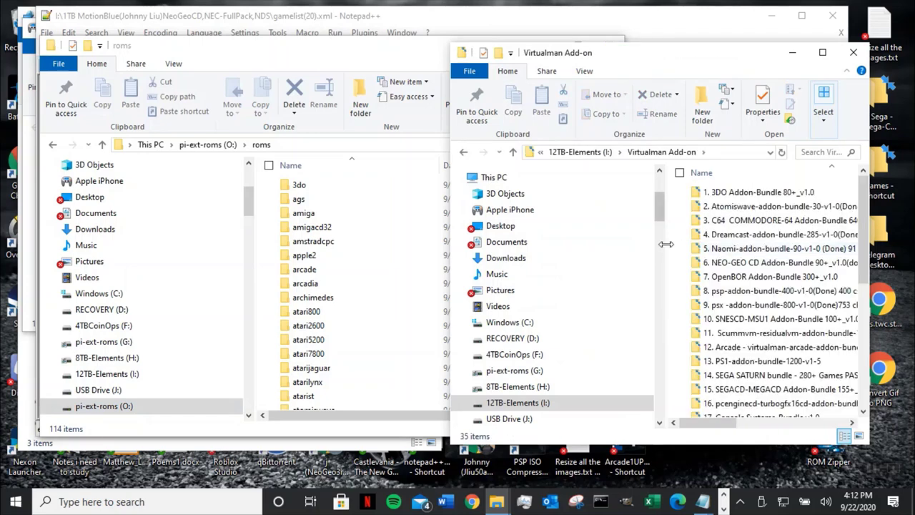
{"action": "left_click_drag", "start_coordinate": [667, 244], "coordinate": [557, 239]}
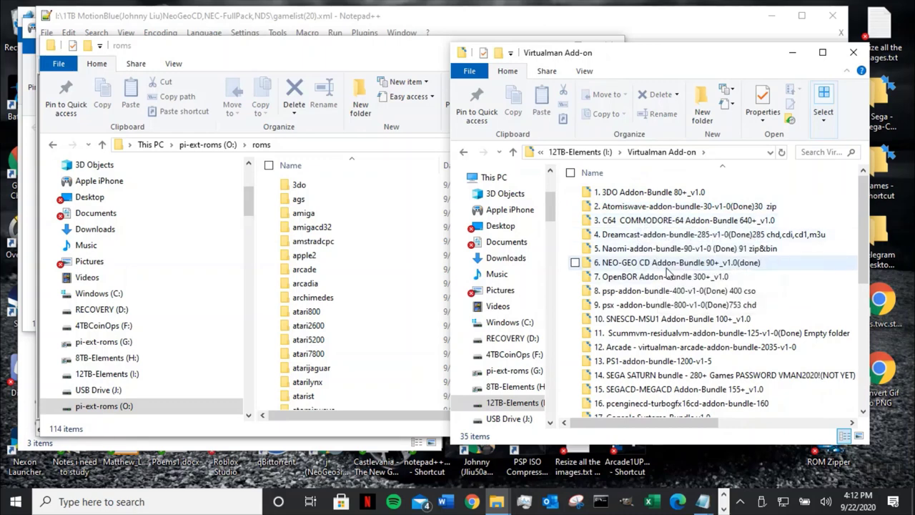
{"action": "mouse_move", "coordinate": [681, 266]}
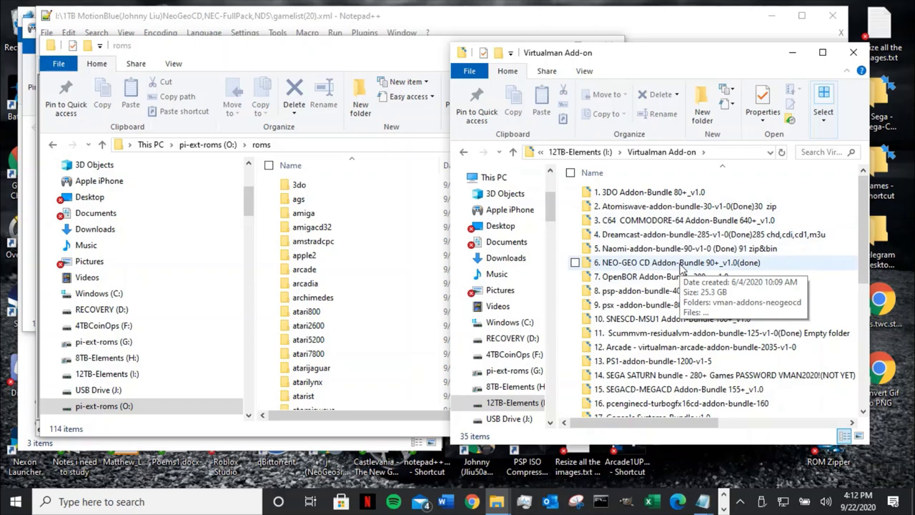
- Inspect the details of the PS1-addon-bundle-1200-v1-5 and PSP Addon-Bundle 690+_v2.0 folders in the Virtualman Add-on list
{"action": "mouse_move", "coordinate": [649, 299]}
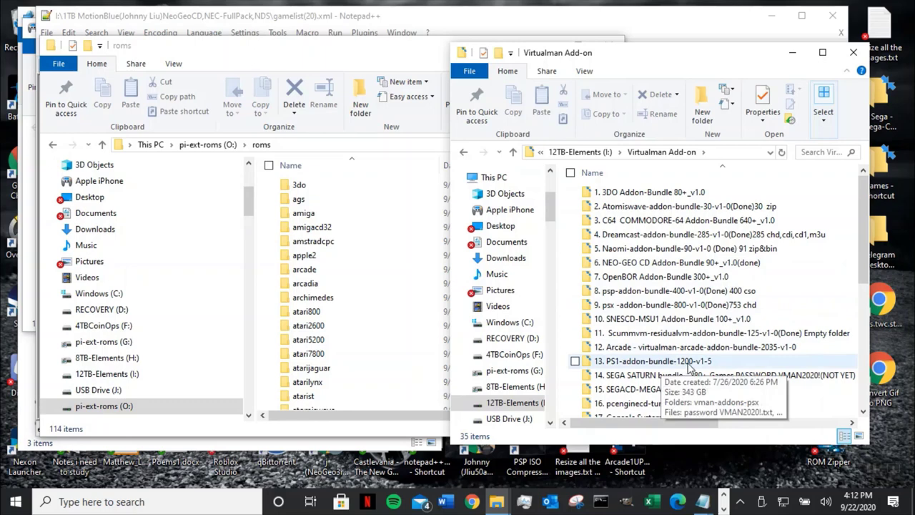
{"action": "left_click", "coordinate": [680, 365]}
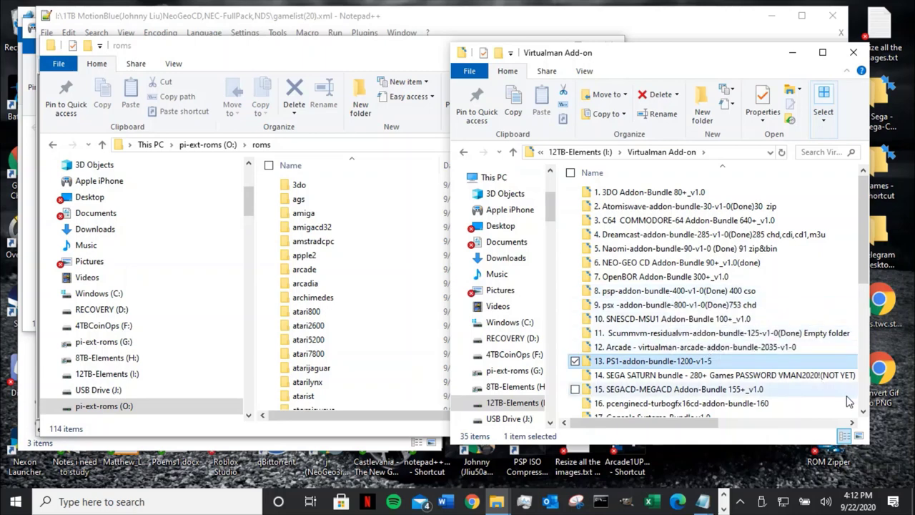
{"action": "left_click", "coordinate": [864, 413]}
{"action": "left_click", "coordinate": [864, 414]}
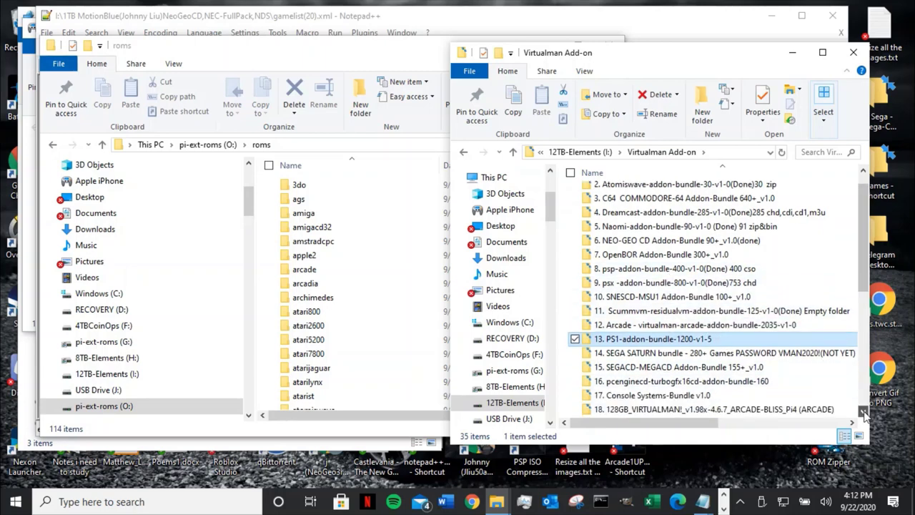
{"action": "left_click", "coordinate": [864, 413]}
{"action": "left_click", "coordinate": [864, 413]}
{"action": "left_click", "coordinate": [864, 413]}
{"action": "left_click", "coordinate": [864, 413]}
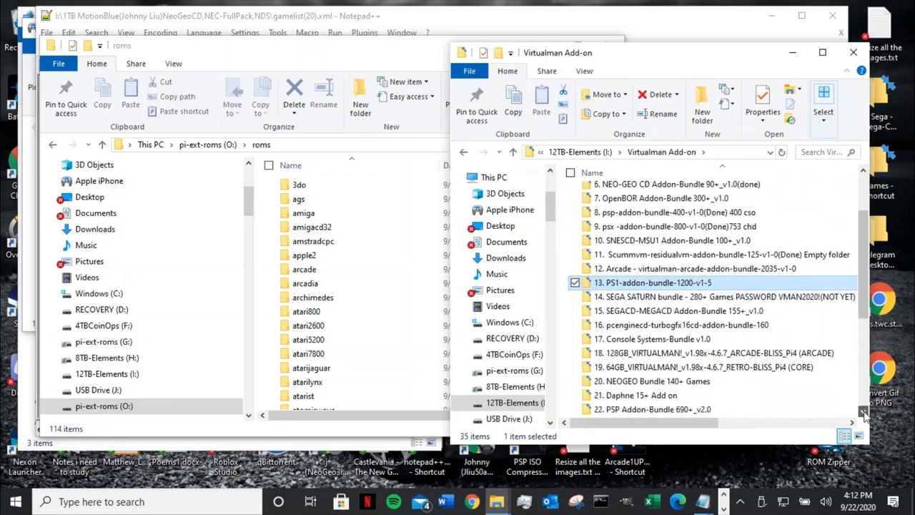
{"action": "left_click", "coordinate": [864, 413]}
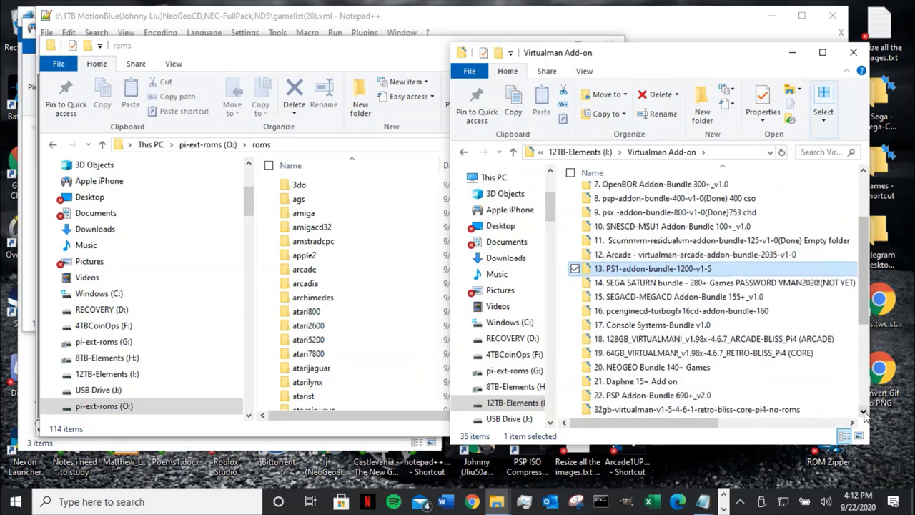
{"action": "mouse_move", "coordinate": [640, 397]}
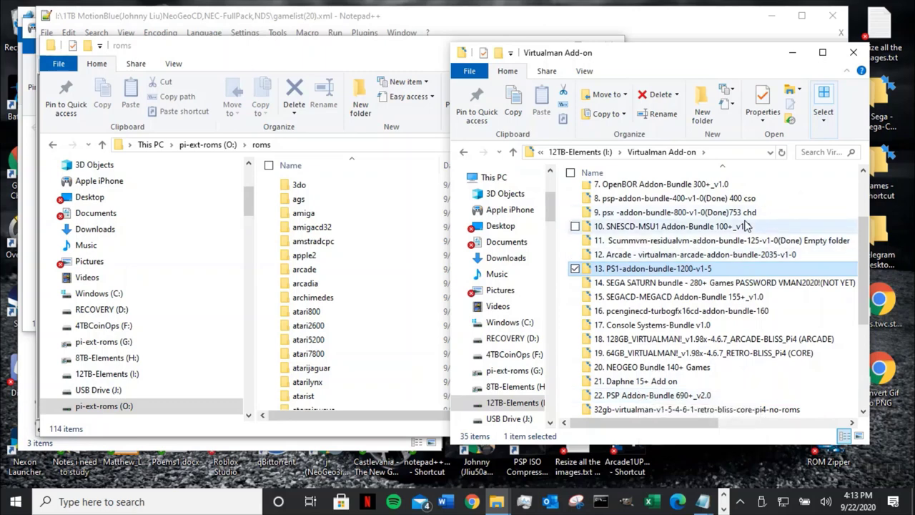
{"action": "mouse_move", "coordinate": [686, 402]}
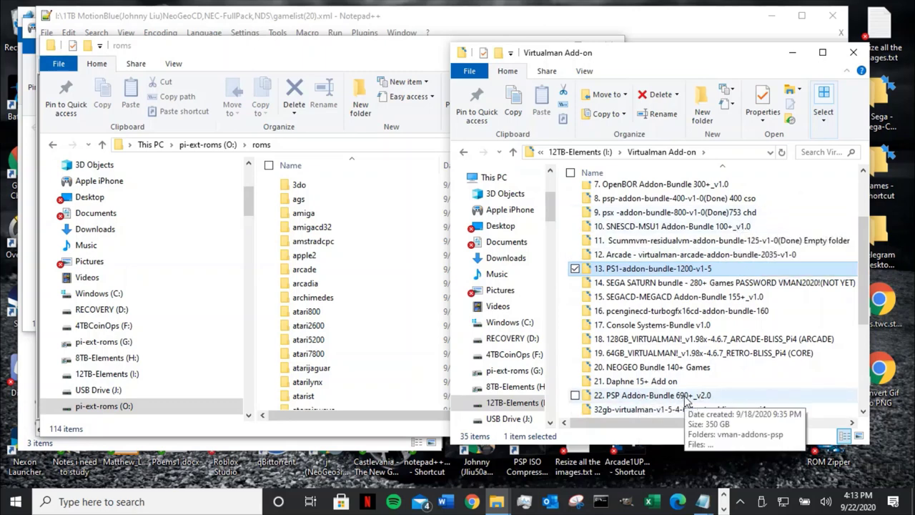
{"action": "left_click", "coordinate": [686, 401]}
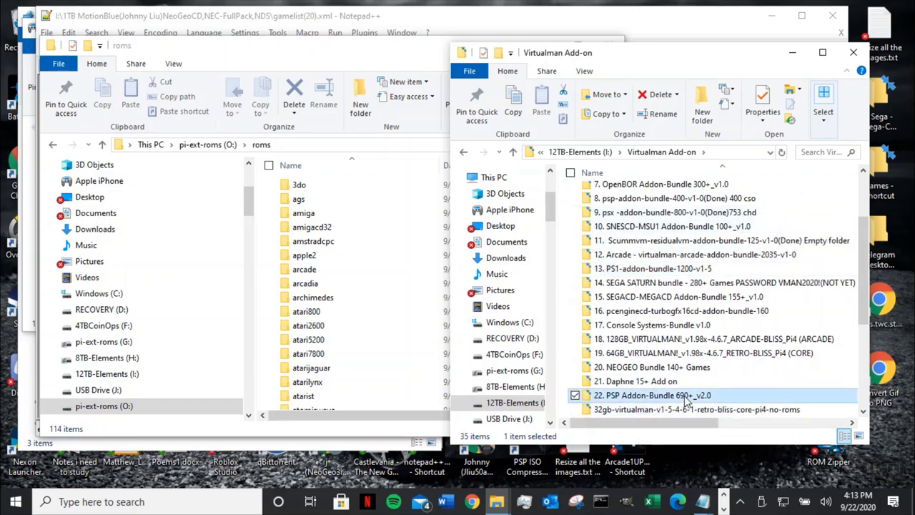
- Review the Daphne, OpenBOR, 128GB ARCADE-BLISS and virtualman-arcade bundles in the Virtualman Add-on list
{"action": "left_click", "coordinate": [639, 384]}
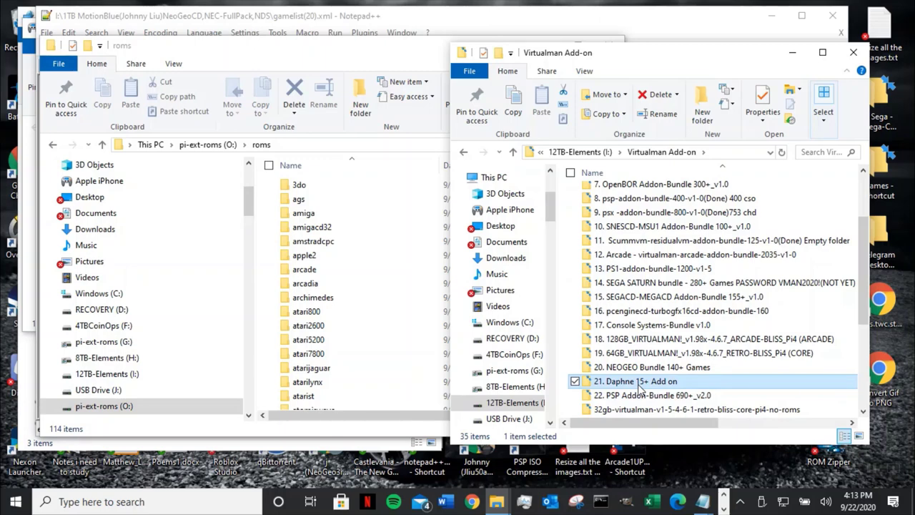
{"action": "left_click", "coordinate": [665, 187]}
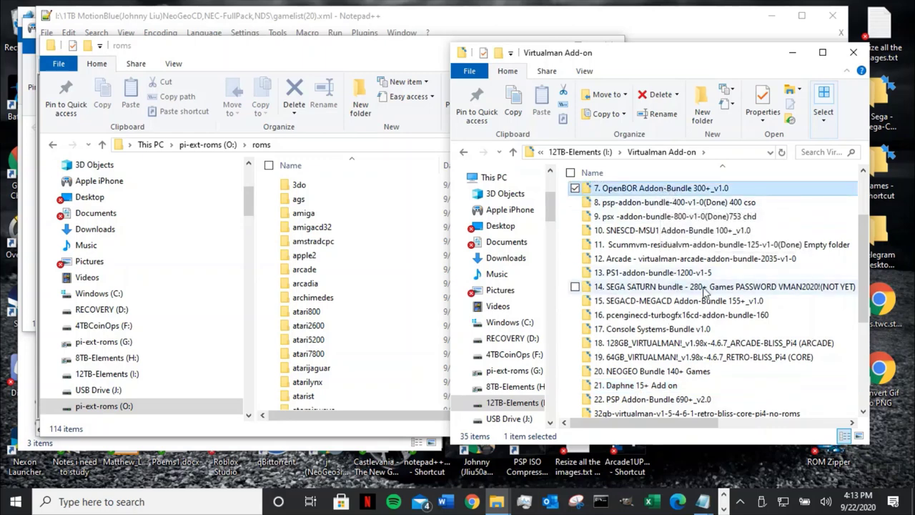
{"action": "left_click", "coordinate": [713, 346]}
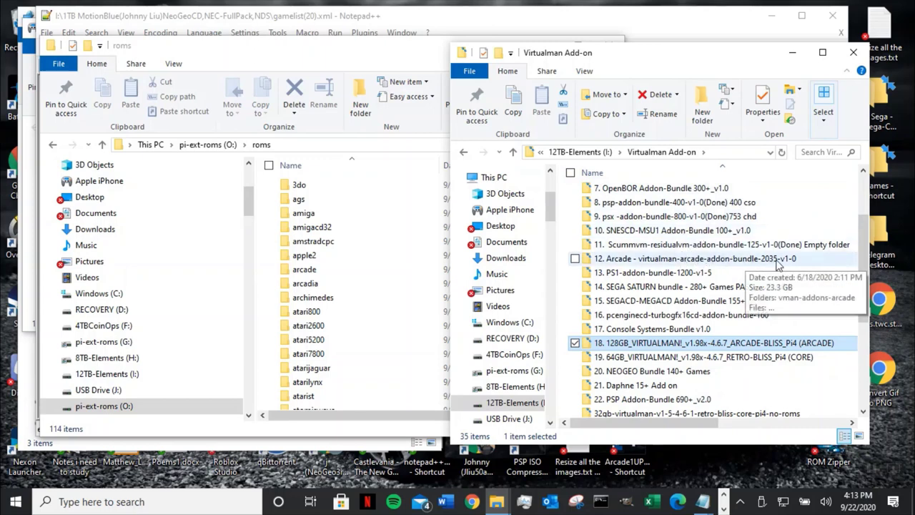
{"action": "left_click", "coordinate": [775, 263]}
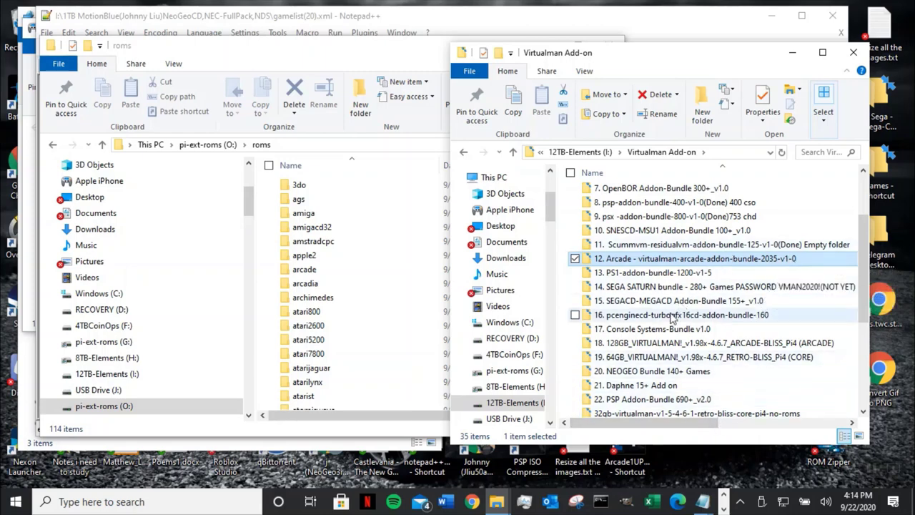
{"action": "mouse_move", "coordinate": [719, 291]}
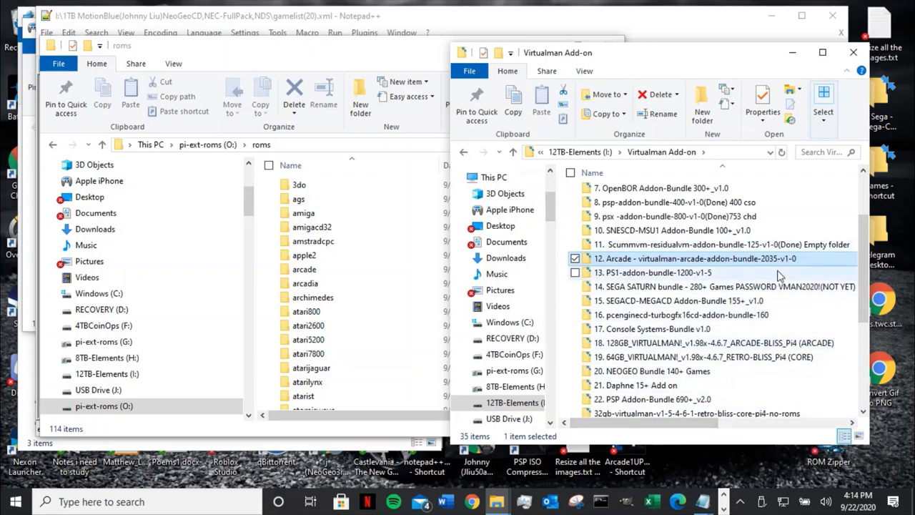
{"action": "mouse_move", "coordinate": [781, 263]}
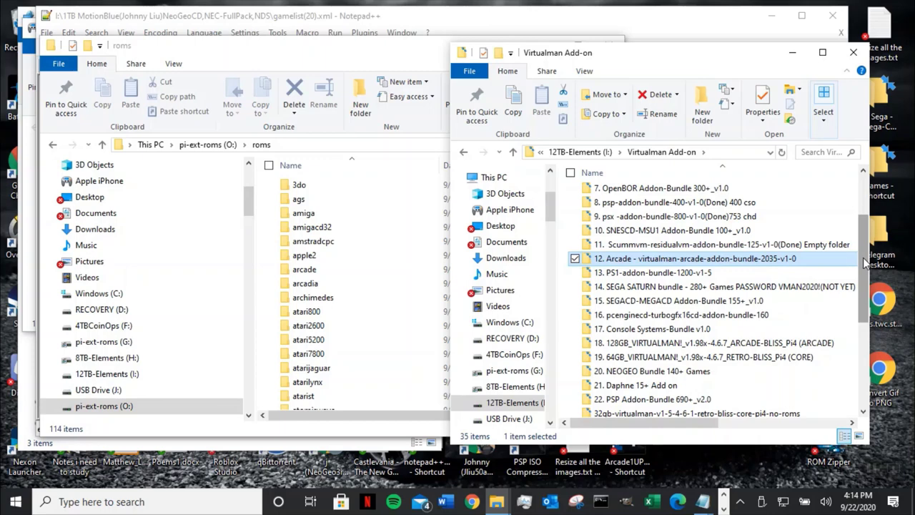
{"action": "scroll", "coordinate": [865, 266], "scroll_direction": "down", "scroll_amount": 2}
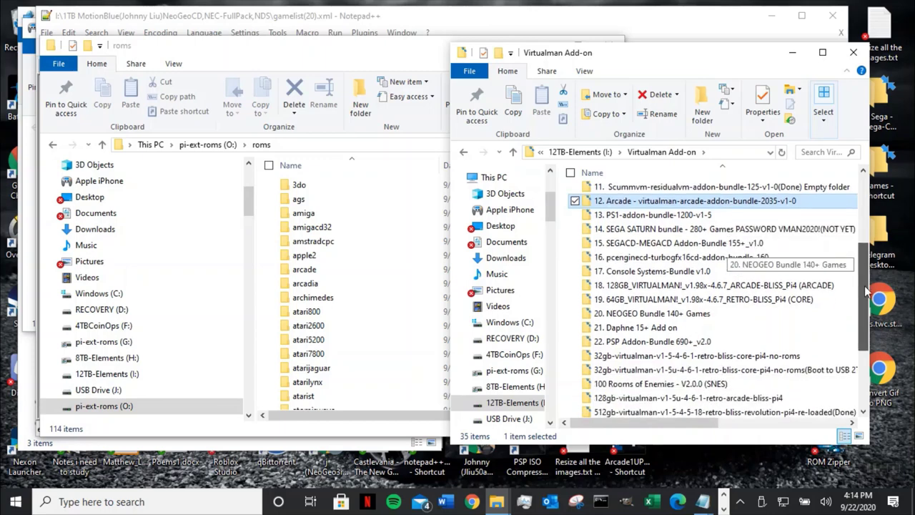
{"action": "scroll", "coordinate": [867, 270], "scroll_direction": "up", "scroll_amount": 1}
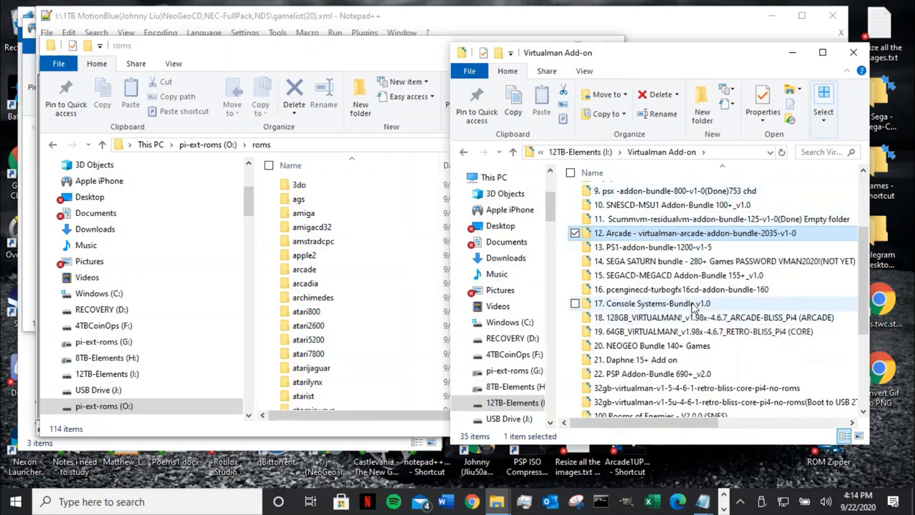
- Open the roms folder of vman-addons-console inside 17. Console Systems-Bundle v1.0 to view its system folders
{"action": "left_click", "coordinate": [682, 306]}
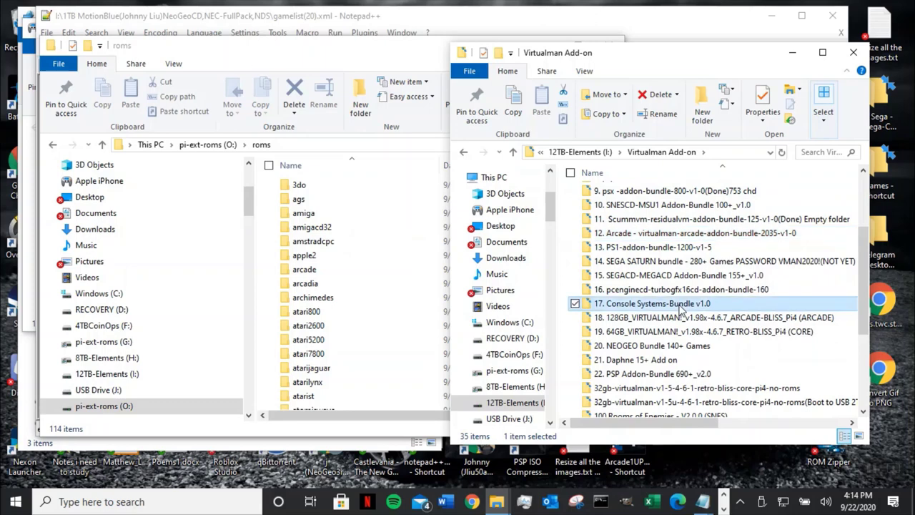
{"action": "double_click", "coordinate": [682, 306]}
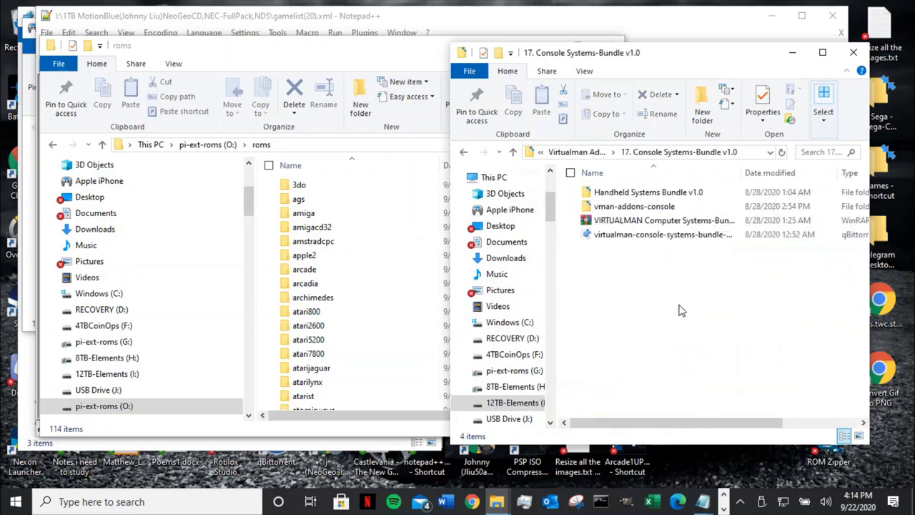
{"action": "double_click", "coordinate": [647, 206]}
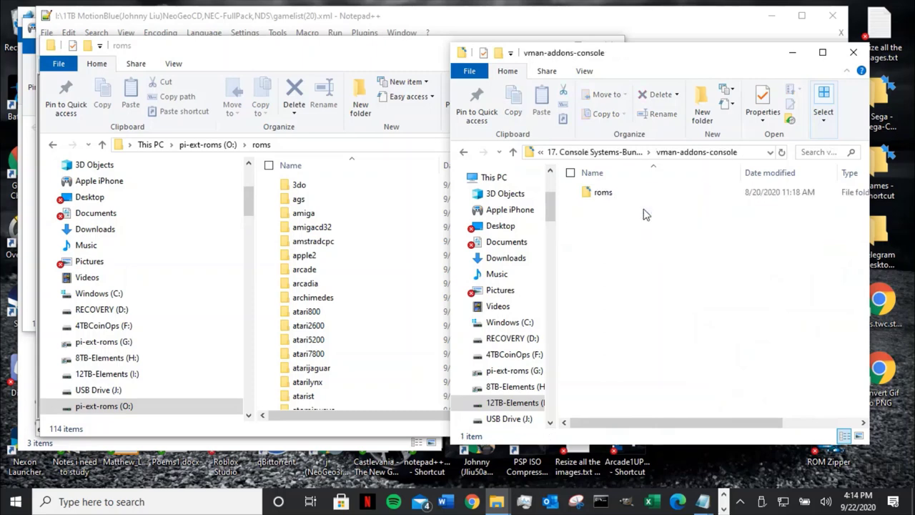
{"action": "double_click", "coordinate": [619, 193]}
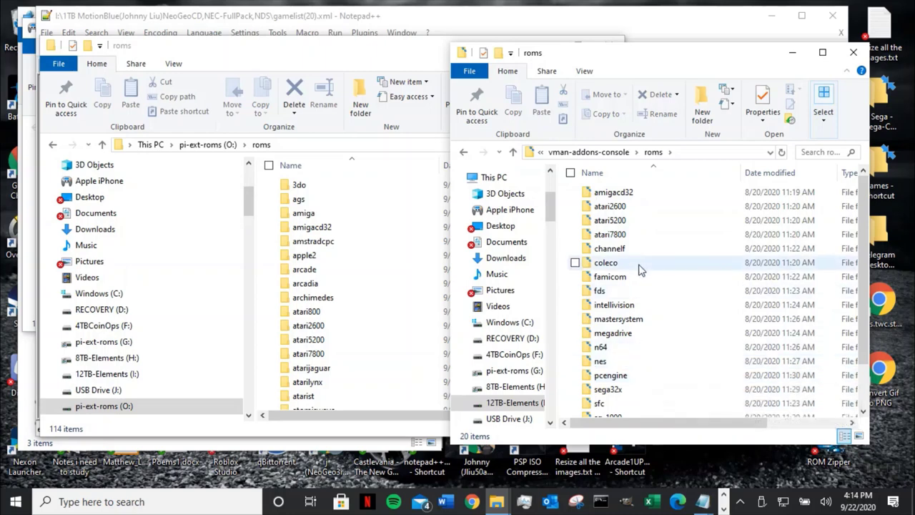
- Go back to the console bundle and open the roms folder of vman-addons-handheld inside Handheld Systems Bundle v1.0
{"action": "left_click", "coordinate": [512, 152]}
{"action": "left_click", "coordinate": [513, 152]}
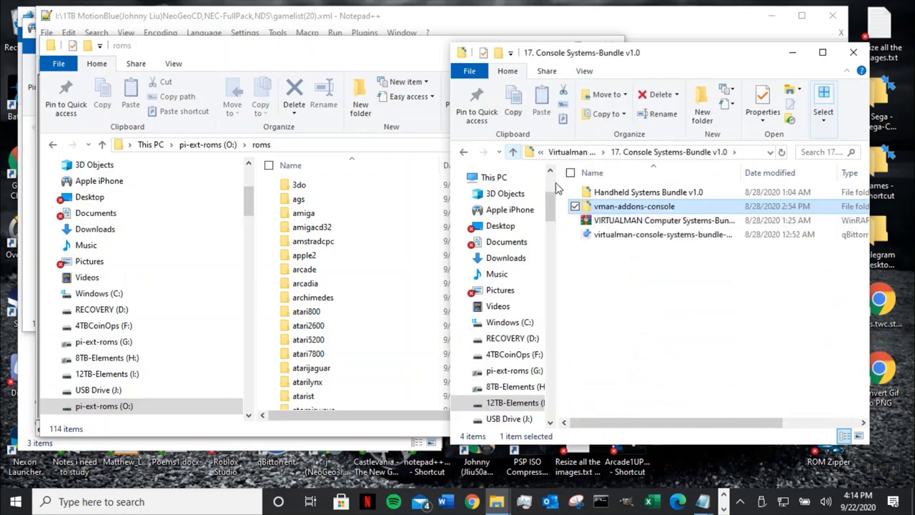
{"action": "left_click", "coordinate": [607, 195]}
{"action": "double_click", "coordinate": [607, 193]}
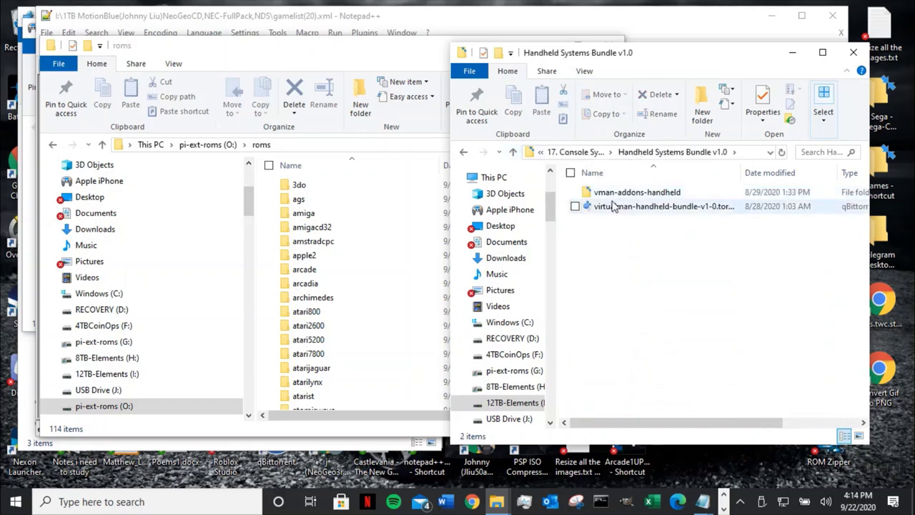
{"action": "double_click", "coordinate": [617, 195]}
{"action": "double_click", "coordinate": [621, 197]}
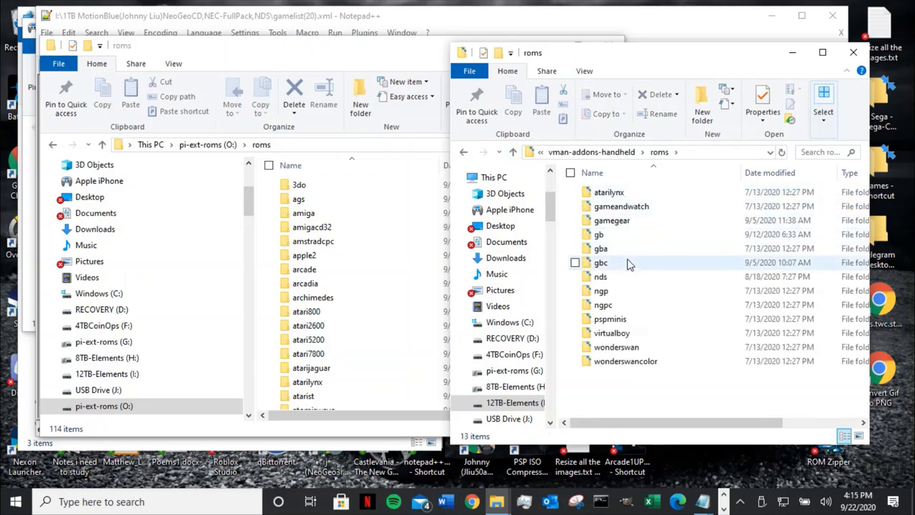
{"action": "mouse_move", "coordinate": [618, 251]}
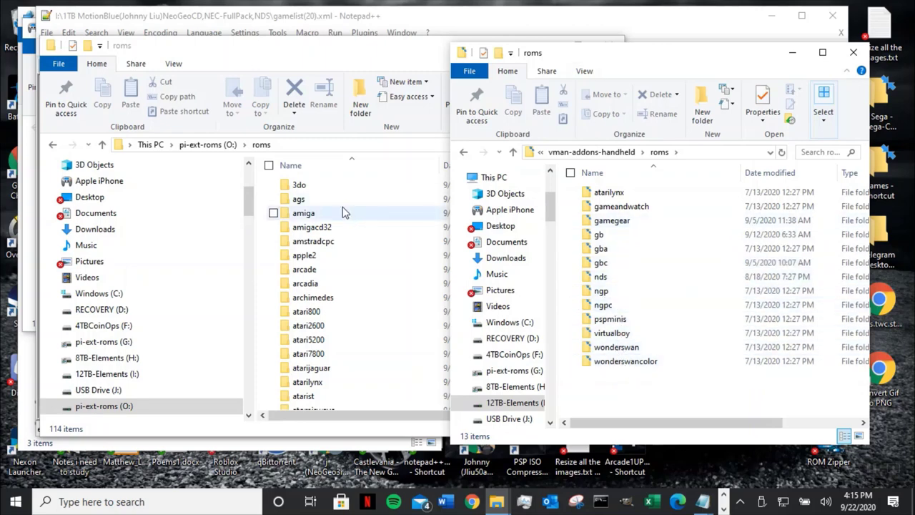
- Start copying all the handheld system folders into the roms folder on pi-ext-roms (O:) and cancel the transfer
{"action": "left_click", "coordinate": [640, 192]}
{"action": "key", "text": "ctrl+a"}
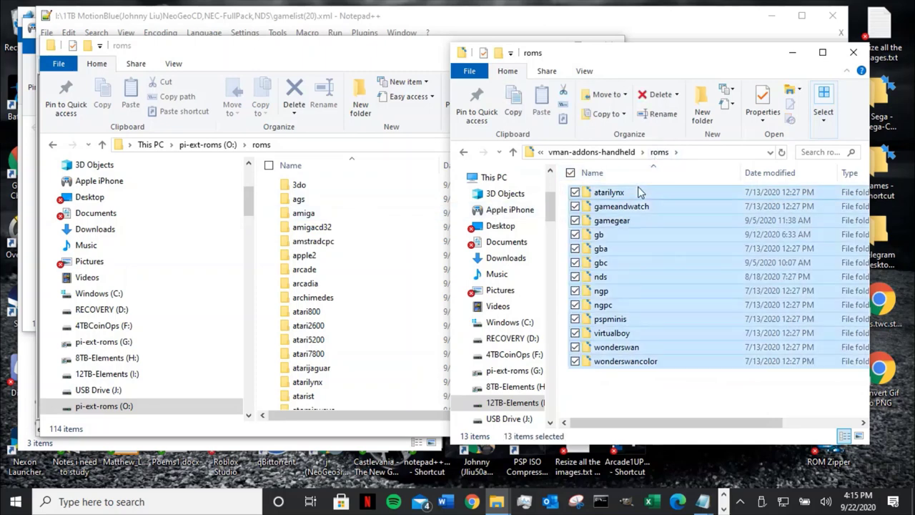
{"action": "left_click", "coordinate": [512, 115]}
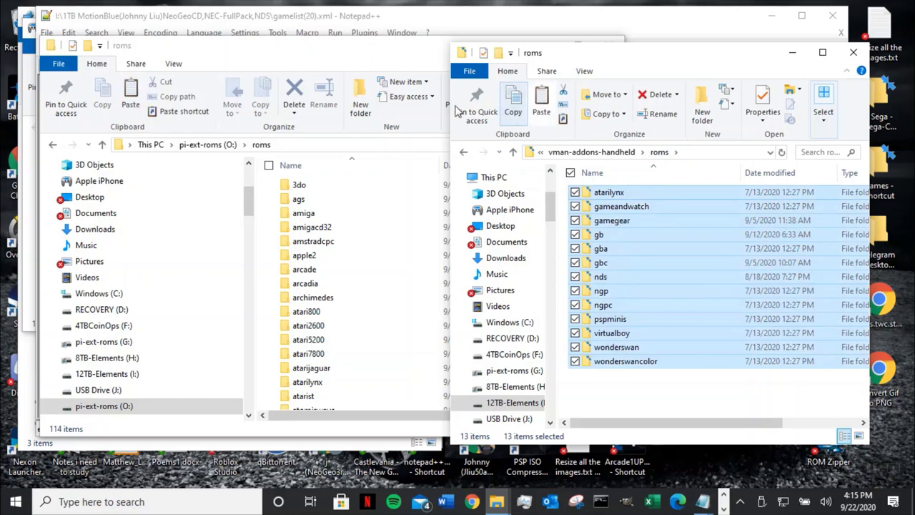
{"action": "left_click", "coordinate": [318, 55]}
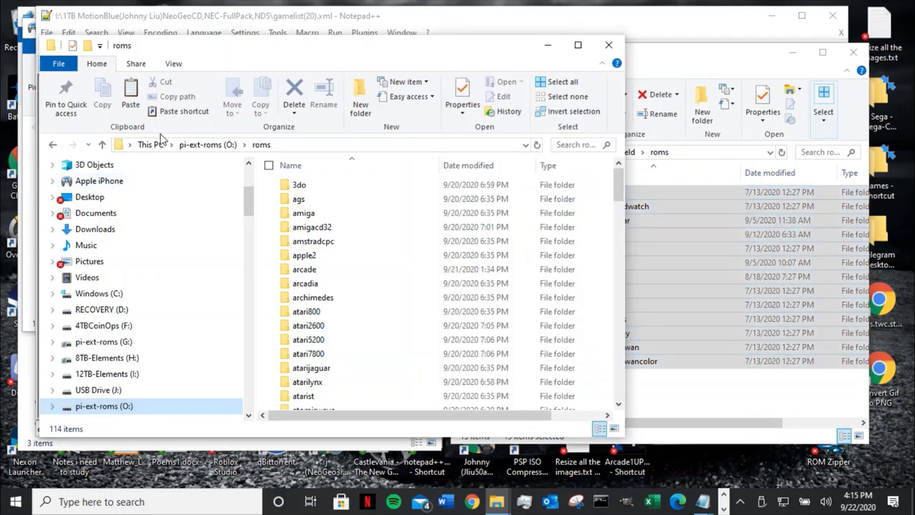
{"action": "left_click", "coordinate": [130, 95]}
{"action": "key", "text": "alt+Tab"}
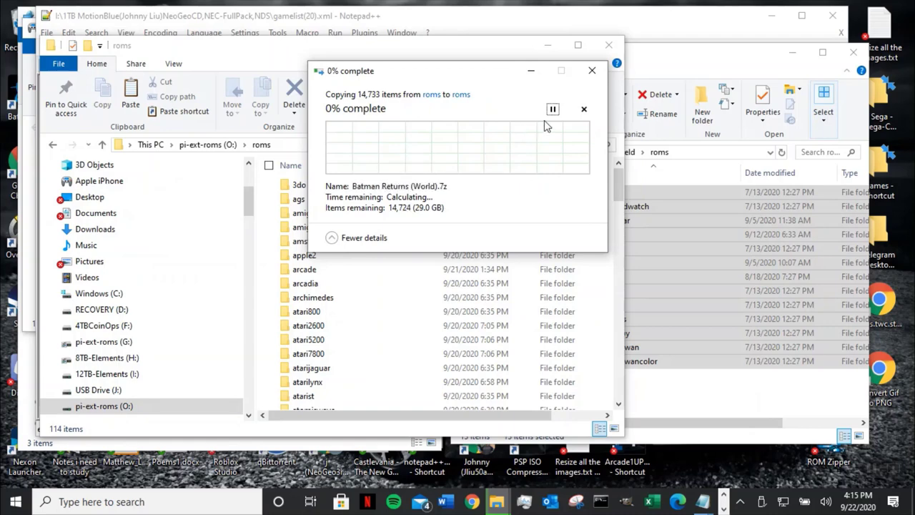
{"action": "left_click", "coordinate": [593, 76]}
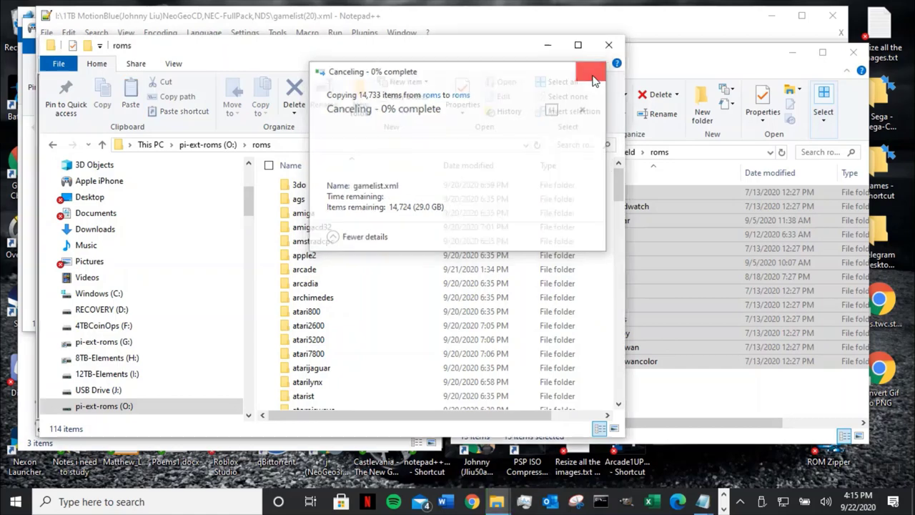
- Switch to Notepad++ and rename the temptube.zip game to "Tubes Tempest" in gamelist(20).xml, saving the file
{"action": "left_click", "coordinate": [548, 45]}
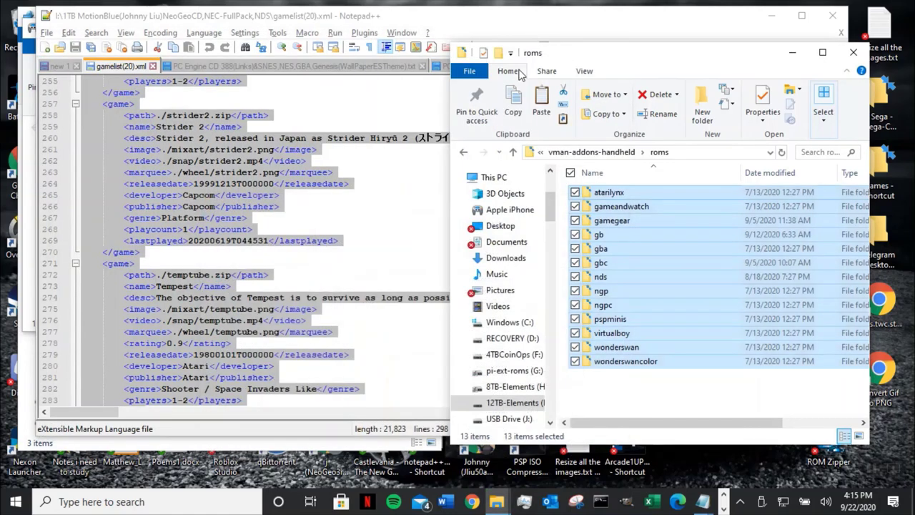
{"action": "left_click", "coordinate": [424, 209]}
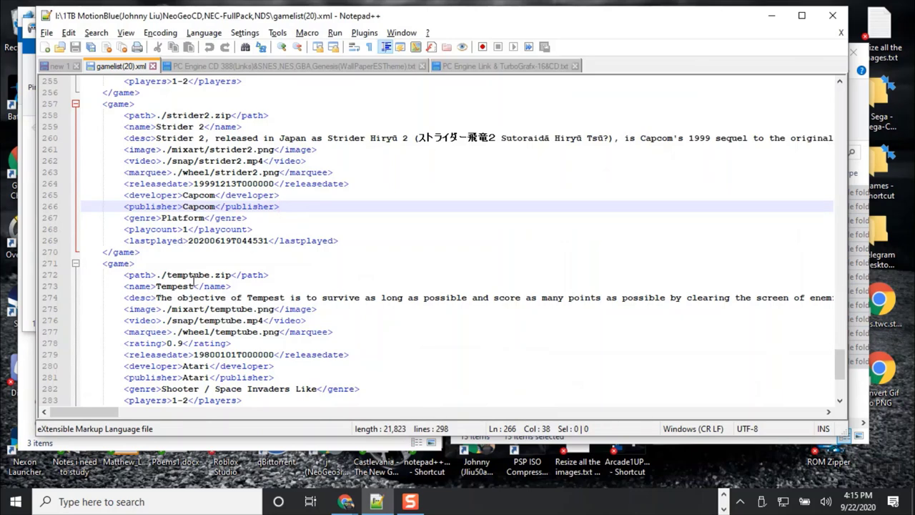
{"action": "left_click", "coordinate": [156, 287]}
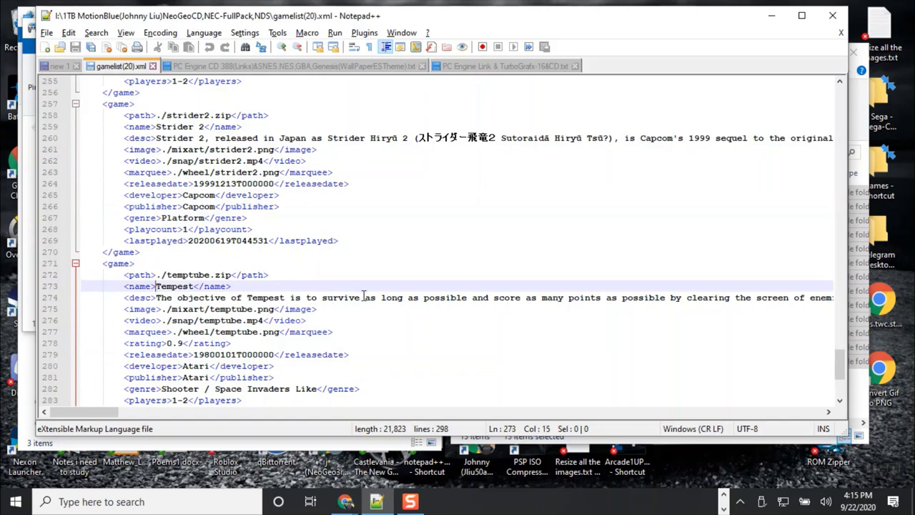
{"action": "type", "text": "Tube"}
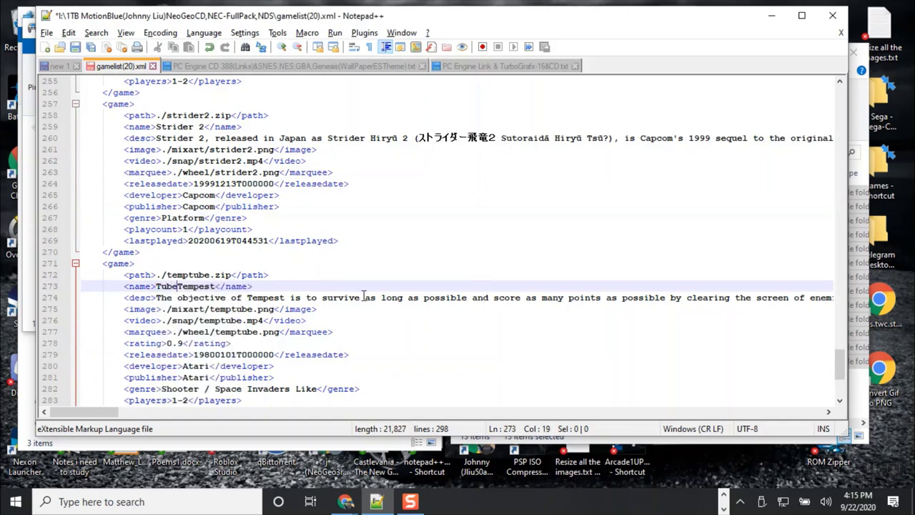
{"action": "type", "text": "s"}
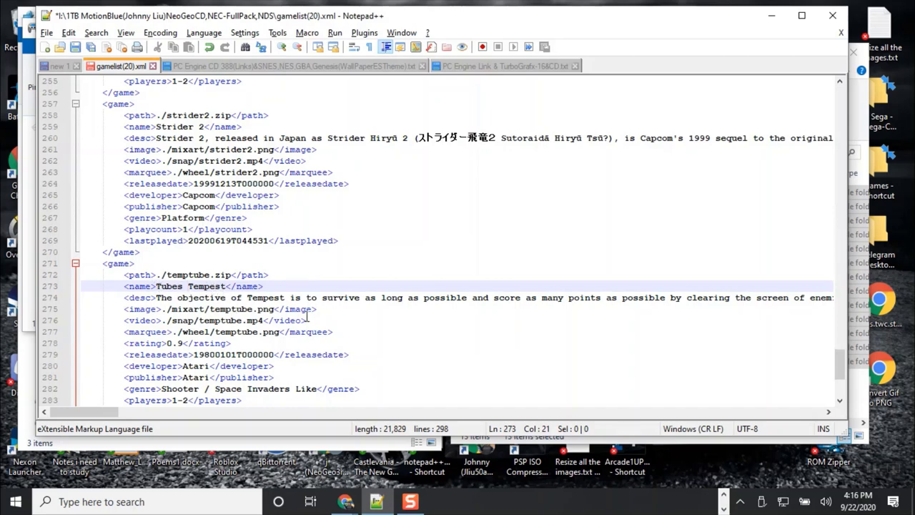
{"action": "left_click", "coordinate": [75, 47]}
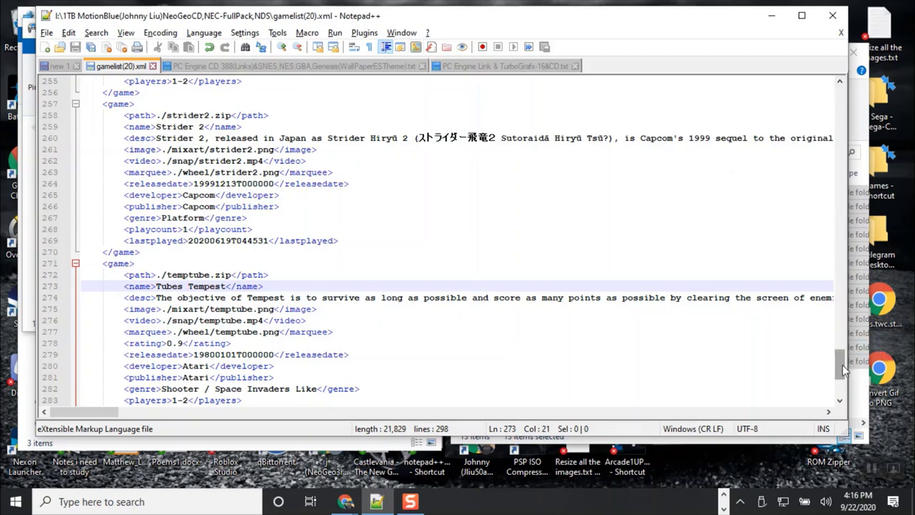
- Review the game entries in gamelist(20).xml from the last entry, warofbugu.zip, back to the first, fcrash.zip
{"action": "left_click_drag", "start_coordinate": [842, 366], "coordinate": [845, 386]}
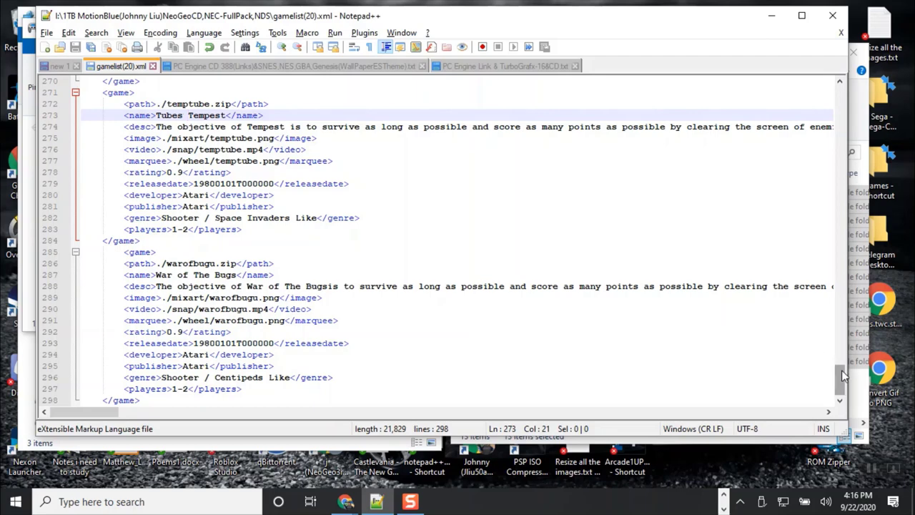
{"action": "left_click_drag", "start_coordinate": [842, 384], "coordinate": [840, 350]}
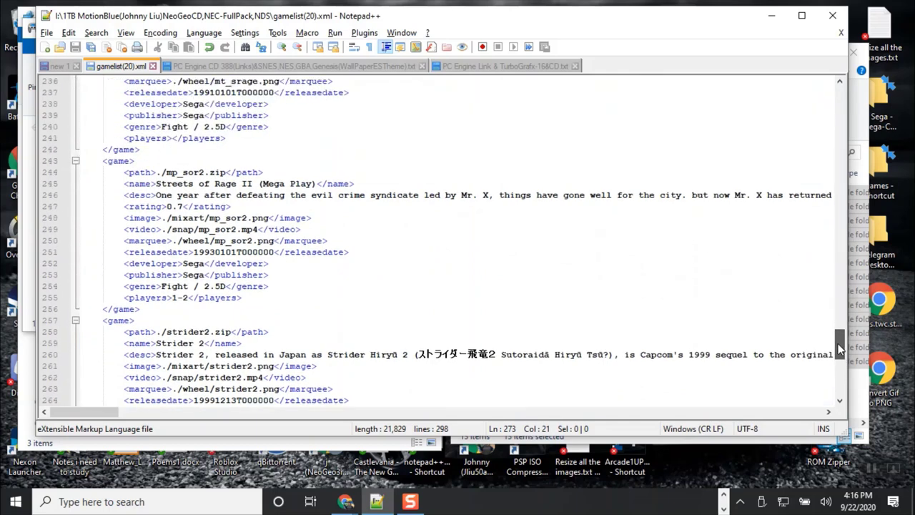
{"action": "scroll", "coordinate": [515, 349], "scroll_direction": "up", "scroll_amount": 1}
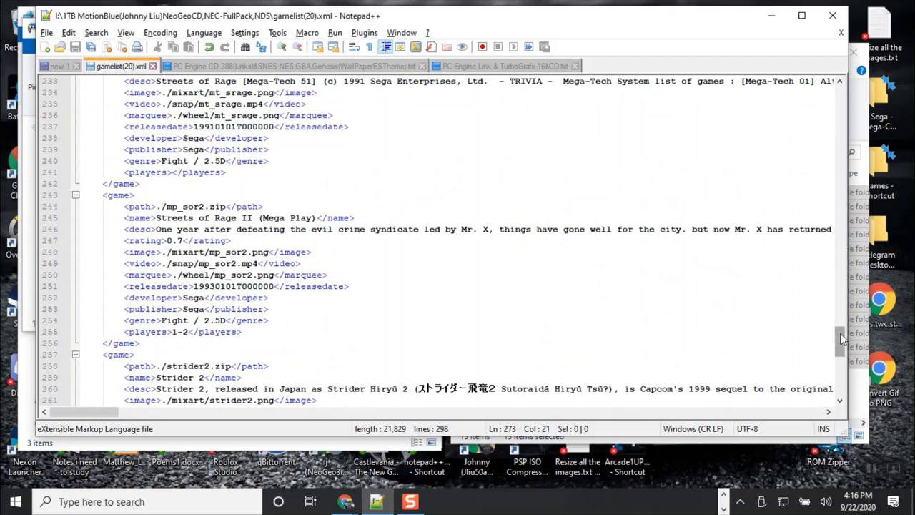
{"action": "left_click_drag", "start_coordinate": [842, 340], "coordinate": [841, 329]}
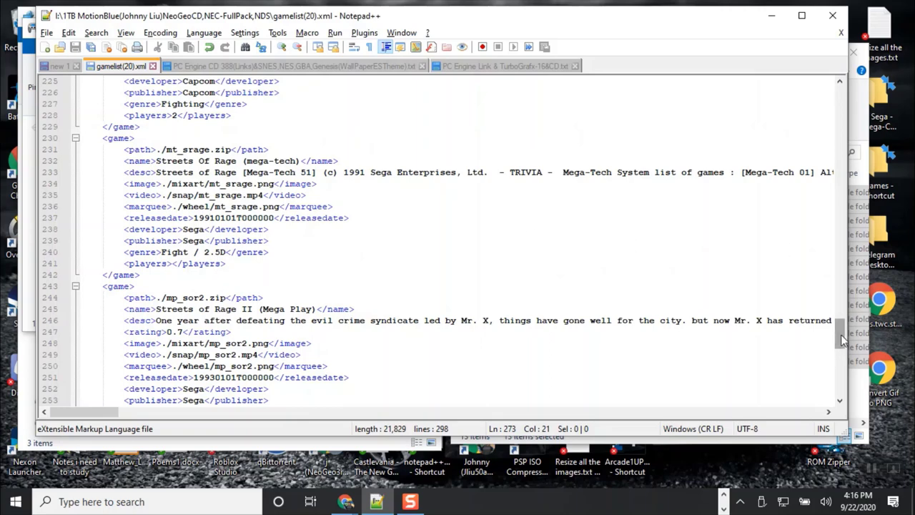
{"action": "left_click_drag", "start_coordinate": [841, 333], "coordinate": [842, 319]}
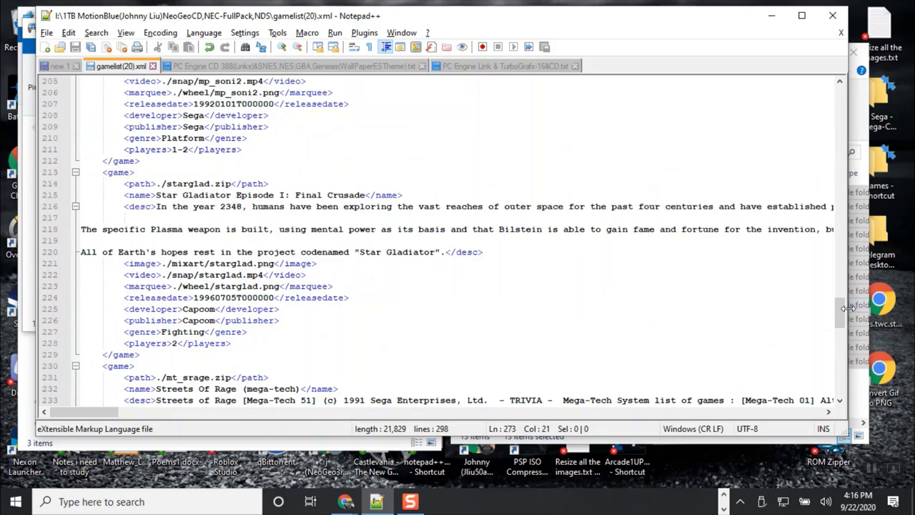
{"action": "left_click_drag", "start_coordinate": [842, 312], "coordinate": [840, 287]}
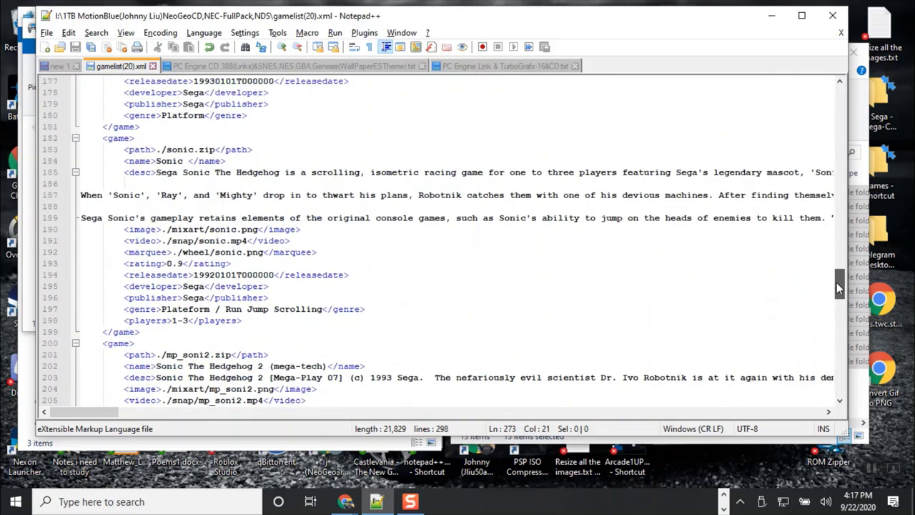
{"action": "left_click_drag", "start_coordinate": [839, 288], "coordinate": [833, 241]}
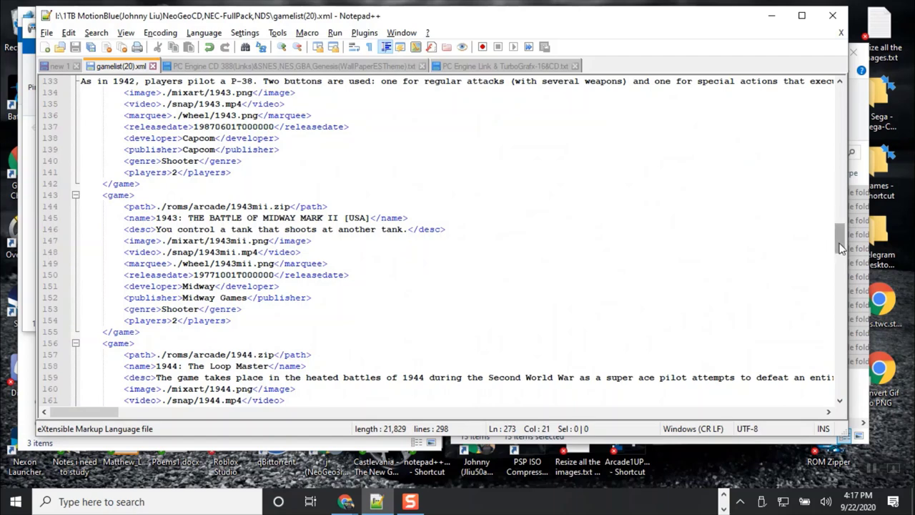
{"action": "left_click_drag", "start_coordinate": [842, 247], "coordinate": [839, 225]}
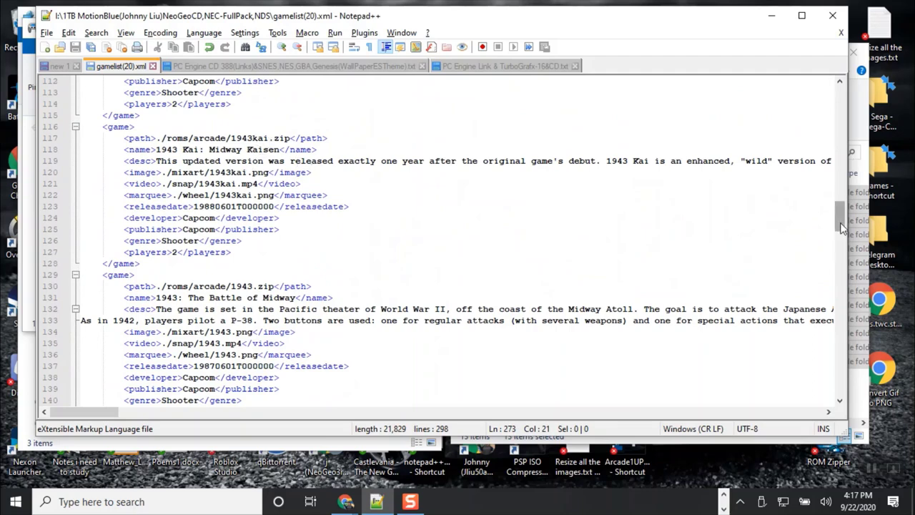
{"action": "left_click_drag", "start_coordinate": [841, 228], "coordinate": [822, 151]}
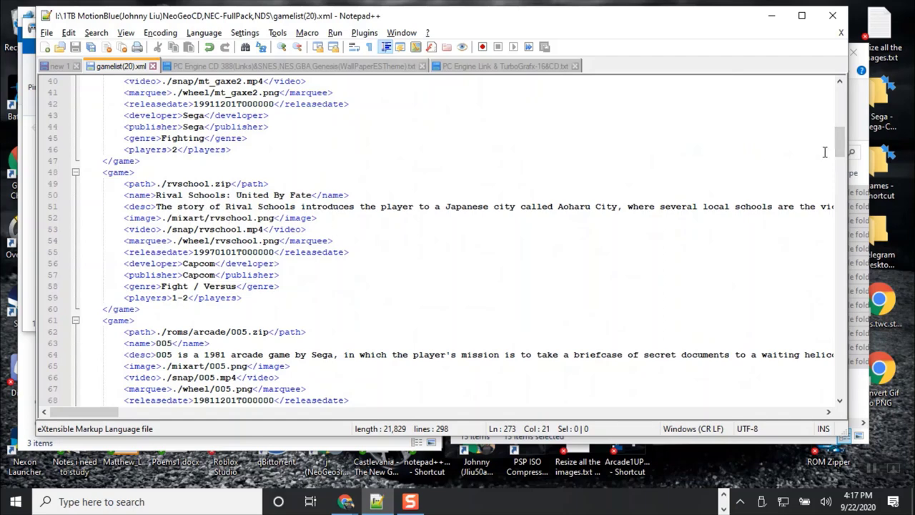
{"action": "left_click_drag", "start_coordinate": [841, 150], "coordinate": [843, 147]}
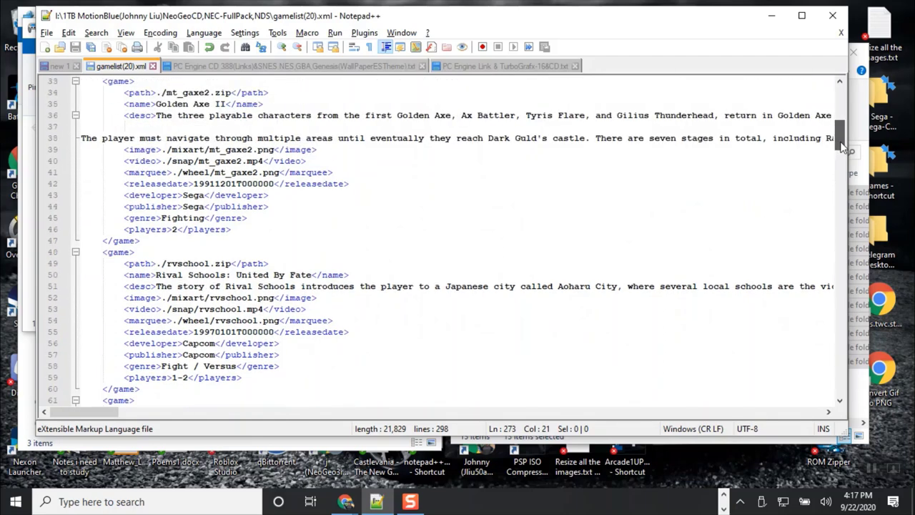
{"action": "scroll", "coordinate": [842, 147], "scroll_direction": "up", "scroll_amount": 1}
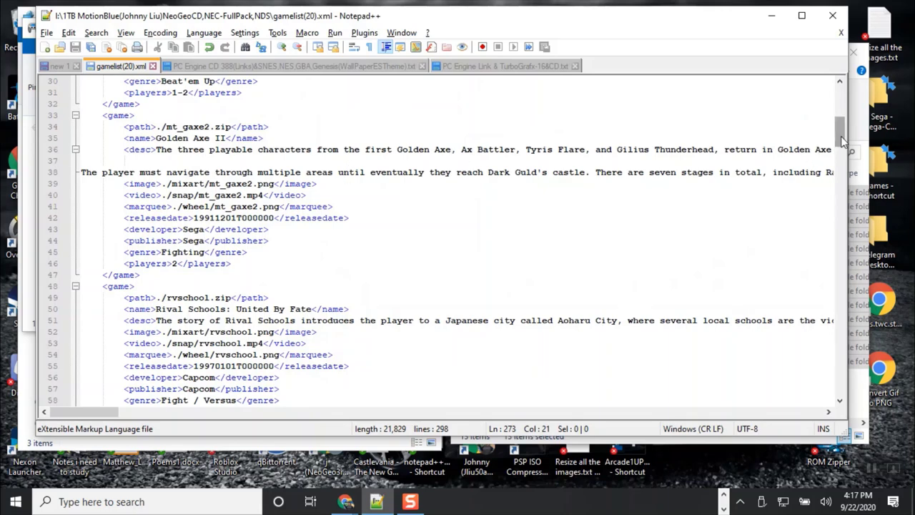
{"action": "left_click_drag", "start_coordinate": [843, 136], "coordinate": [845, 125]}
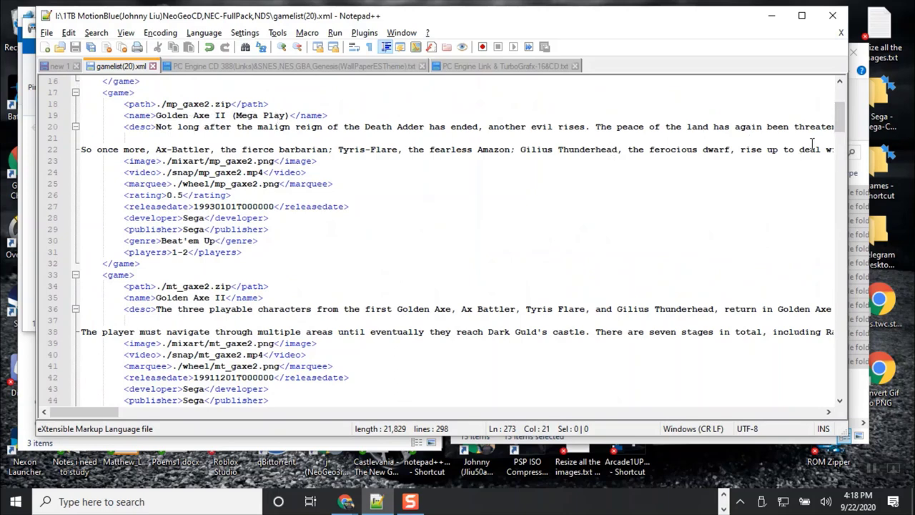
{"action": "left_click_drag", "start_coordinate": [842, 123], "coordinate": [843, 108]}
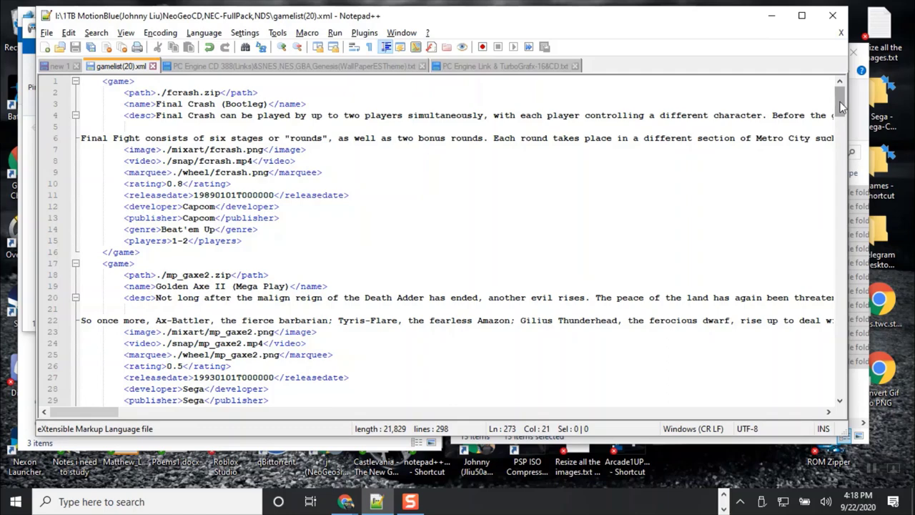
- Find the mp_sonic.zip entry and highlight its mixart image, snap video and wheel marquee paths
{"action": "left_click_drag", "start_coordinate": [845, 105], "coordinate": [859, 254]}
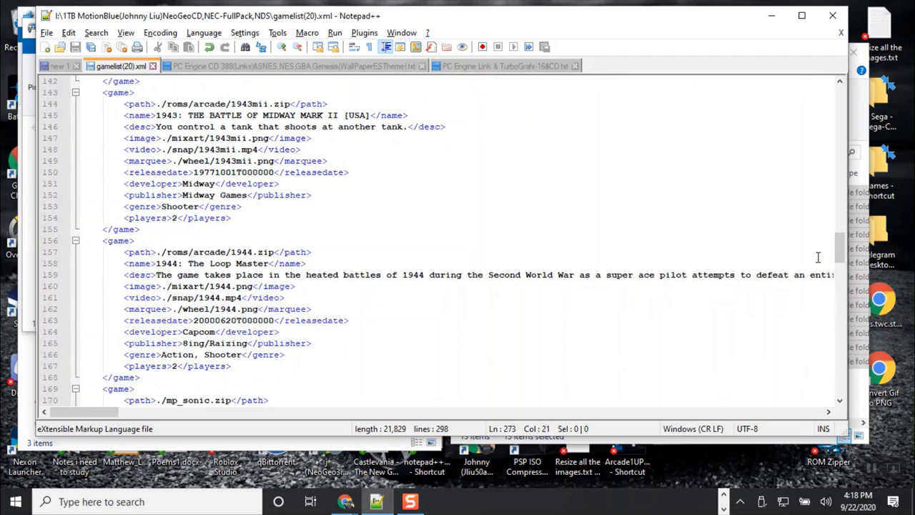
{"action": "left_click_drag", "start_coordinate": [841, 261], "coordinate": [841, 282]}
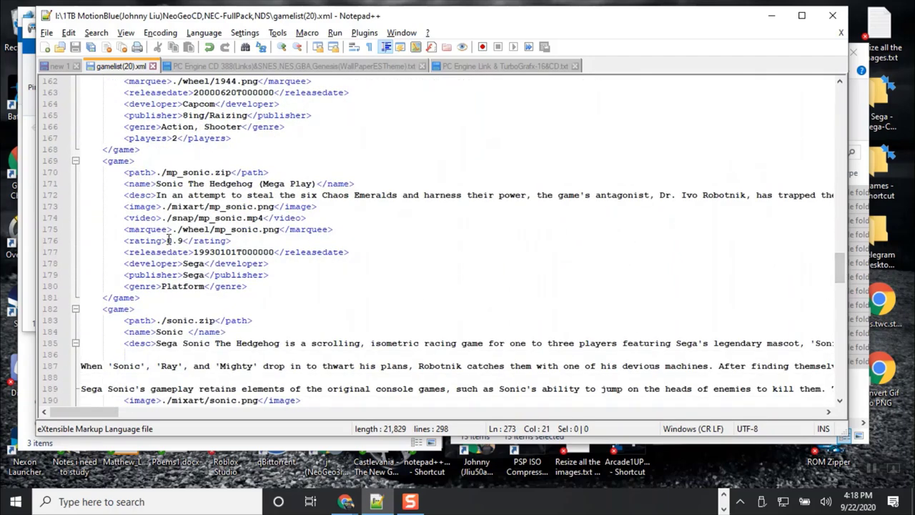
{"action": "left_click_drag", "start_coordinate": [170, 219], "coordinate": [217, 212]}
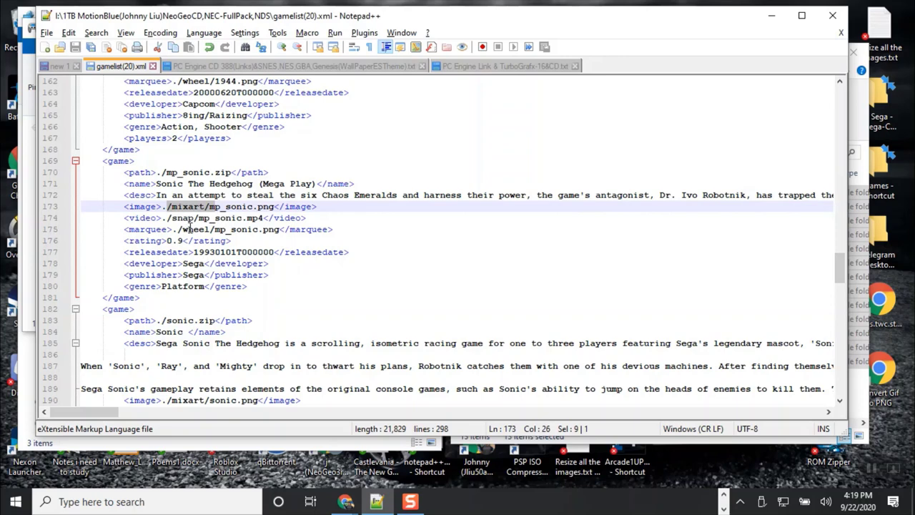
{"action": "left_click_drag", "start_coordinate": [184, 229], "coordinate": [171, 206]}
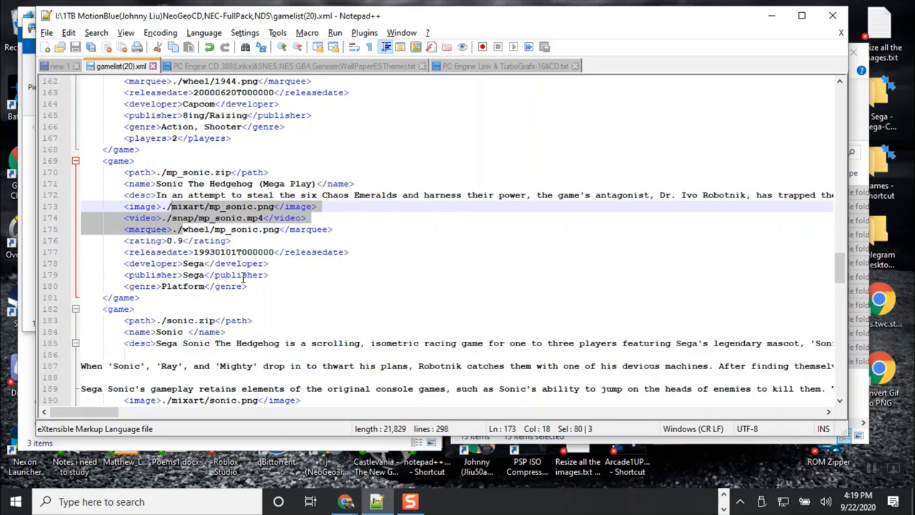
{"action": "left_click", "coordinate": [840, 402]}
{"action": "left_click_drag", "start_coordinate": [840, 402], "coordinate": [840, 402]}
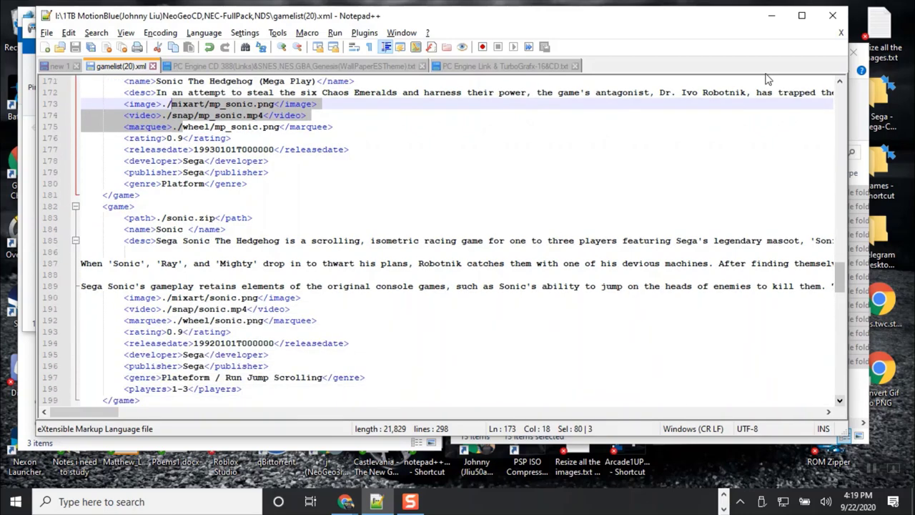
- Minimize Notepad++, open the pi-ext-roms (G:) drive in File Explorer and select its path
{"action": "left_click", "coordinate": [771, 15]}
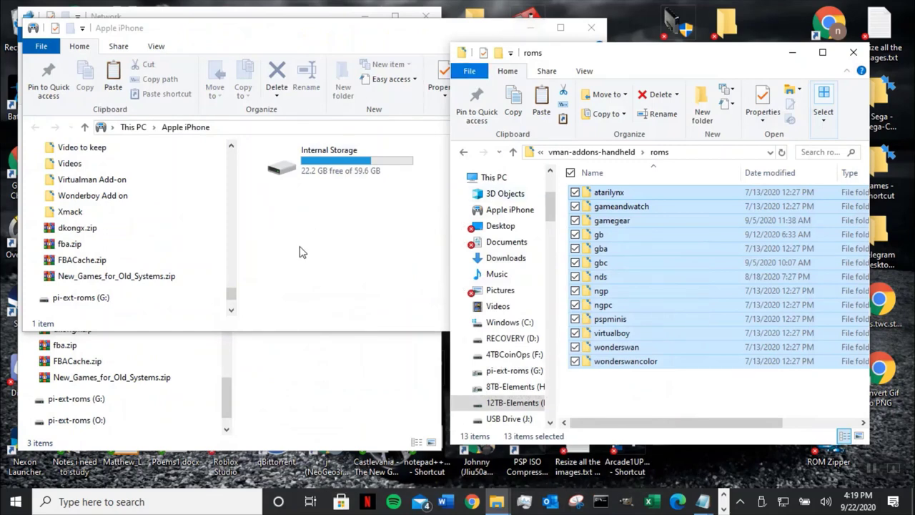
{"action": "left_click", "coordinate": [112, 299]}
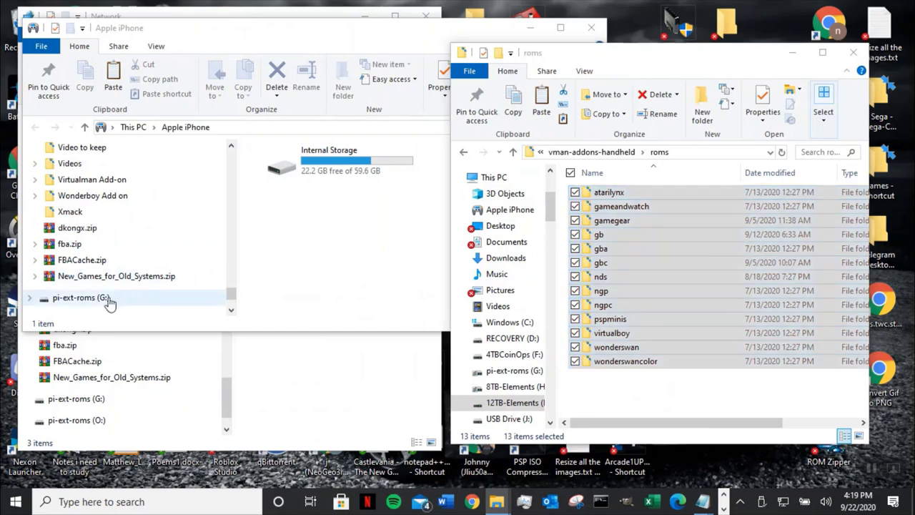
{"action": "left_click", "coordinate": [220, 127]}
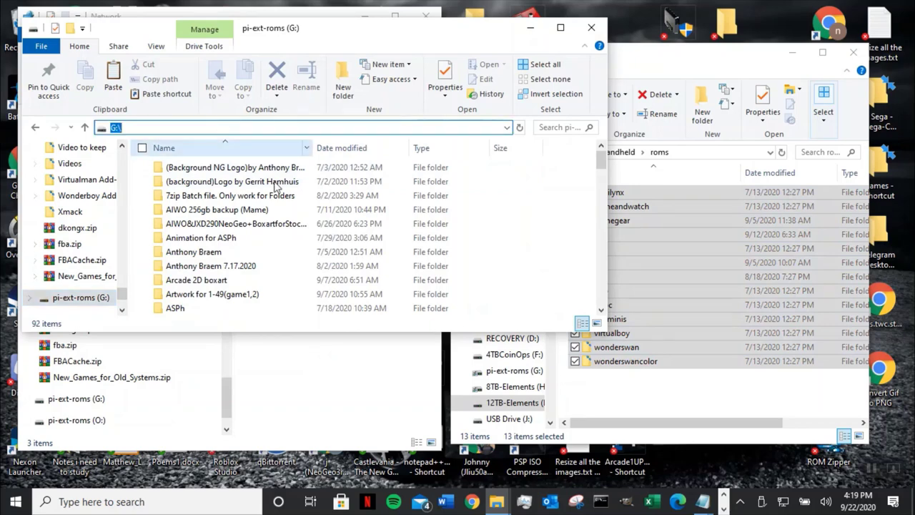
- Switch to Chrome and open a new window under the other profile that has the forum bookmarks
{"action": "left_click", "coordinate": [470, 500]}
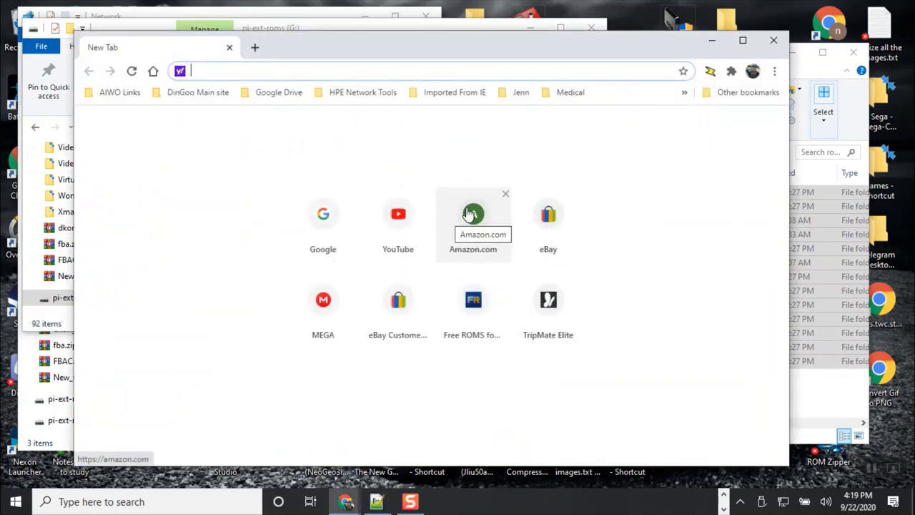
{"action": "left_click", "coordinate": [753, 72]}
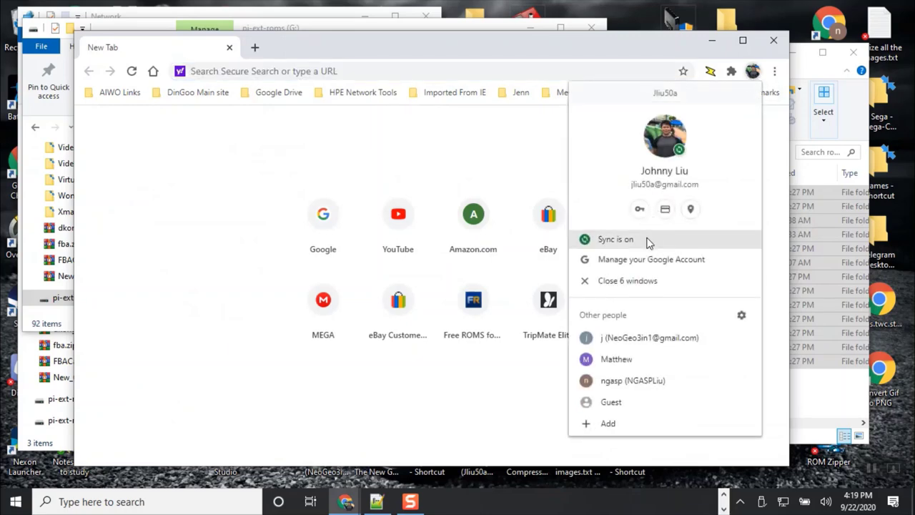
{"action": "left_click", "coordinate": [634, 360]}
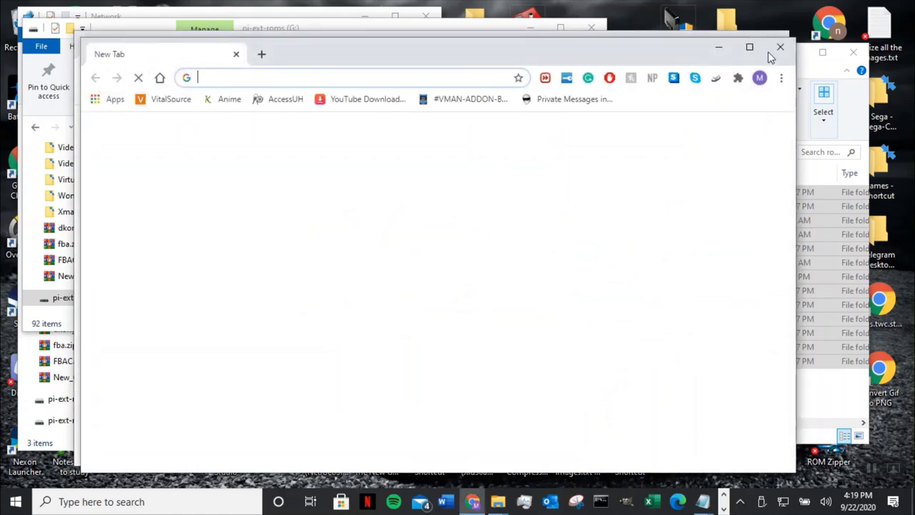
- Open the bookmarked #VMAN-ADDON-BUNDLES board, look at the back-ups.me private messages inbox and return to the board
{"action": "left_click", "coordinate": [460, 105]}
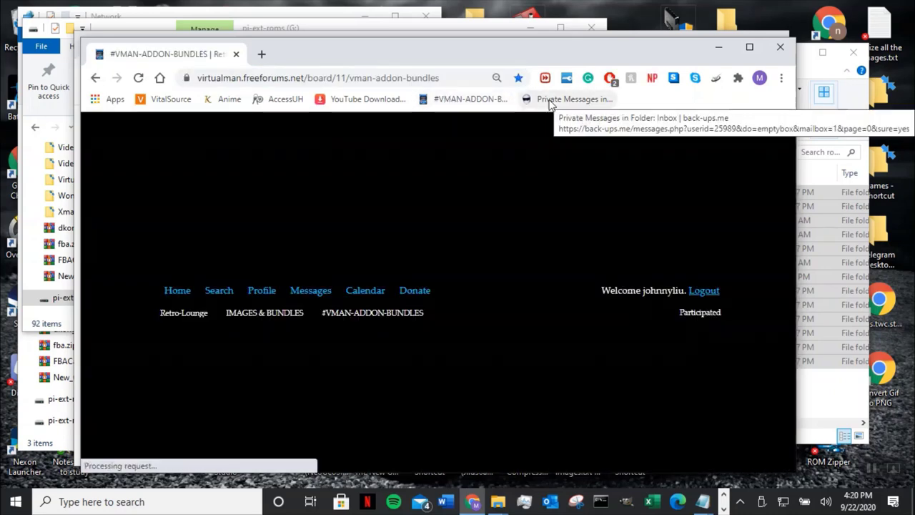
{"action": "left_click", "coordinate": [550, 104]}
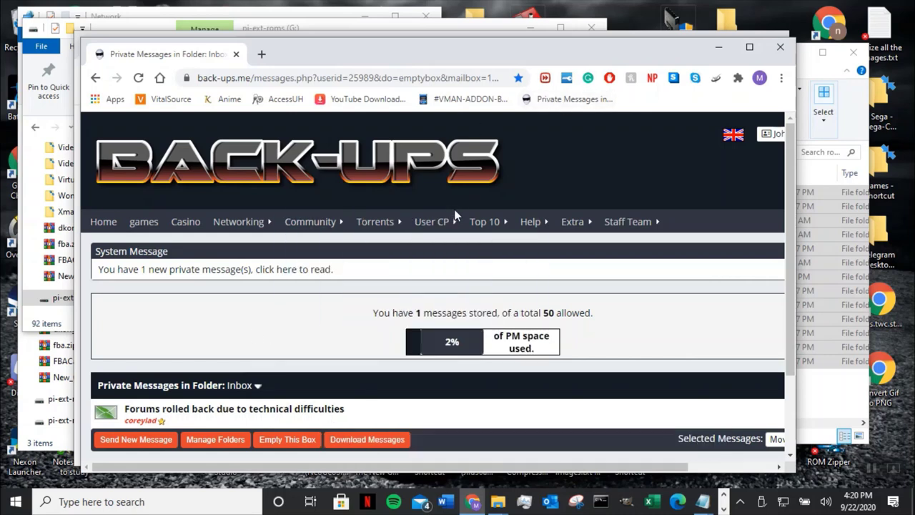
{"action": "left_click", "coordinate": [452, 101]}
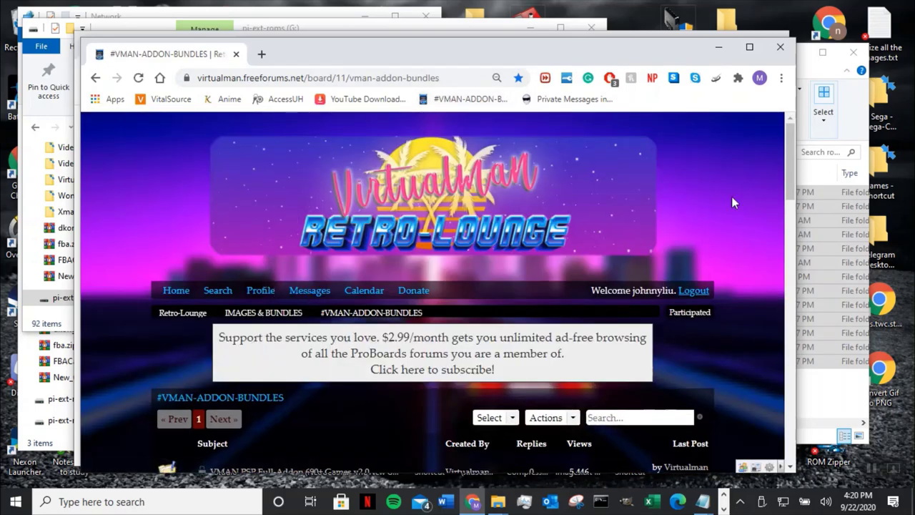
- Open the VMAN PSP Full-Addon 690+ Games v2.0 thread and highlight the password for extracting its content
{"action": "left_click_drag", "start_coordinate": [790, 181], "coordinate": [793, 235]}
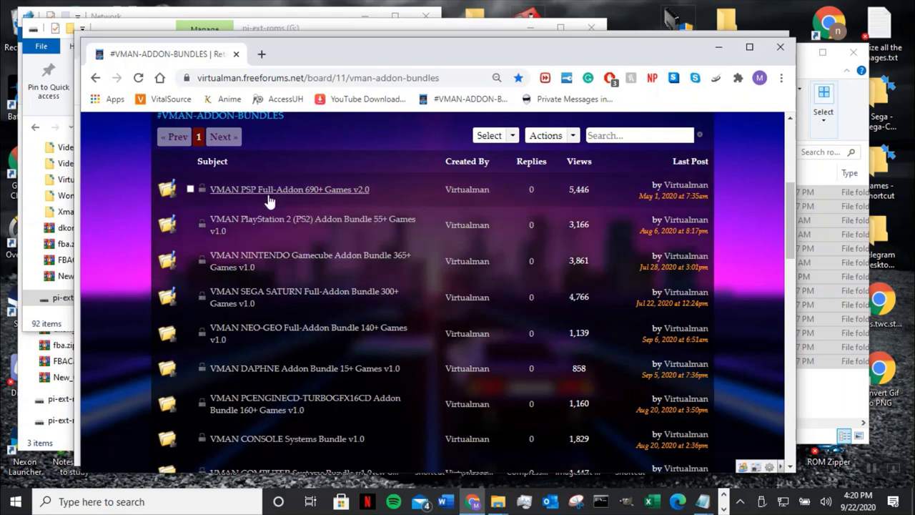
{"action": "left_click", "coordinate": [311, 193]}
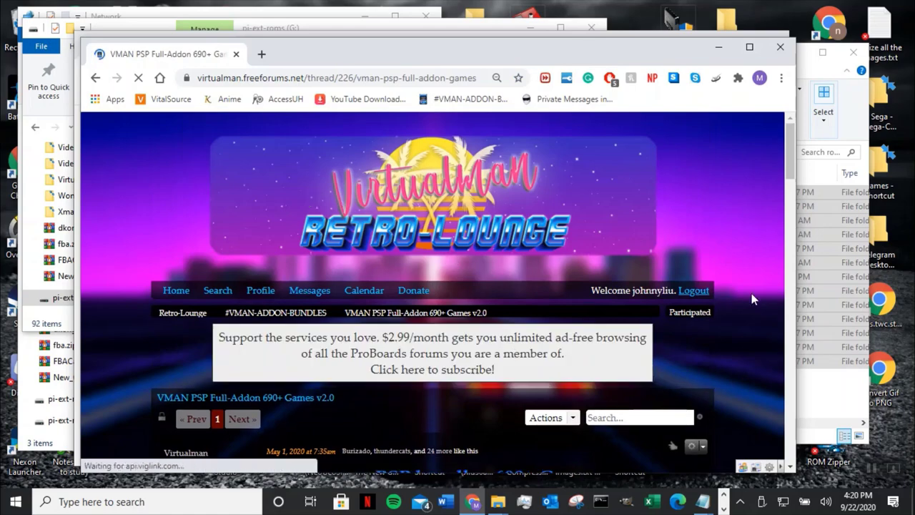
{"action": "left_click_drag", "start_coordinate": [792, 172], "coordinate": [796, 215]}
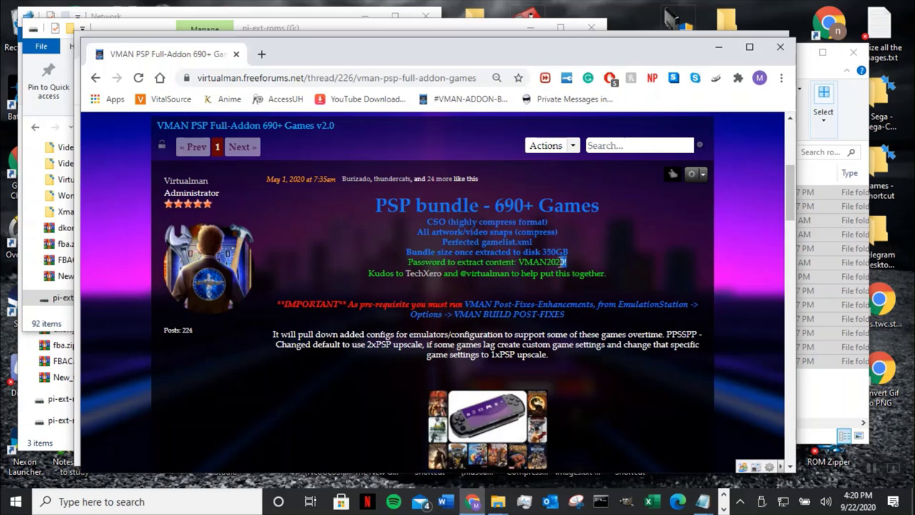
{"action": "left_click_drag", "start_coordinate": [568, 263], "coordinate": [524, 265]}
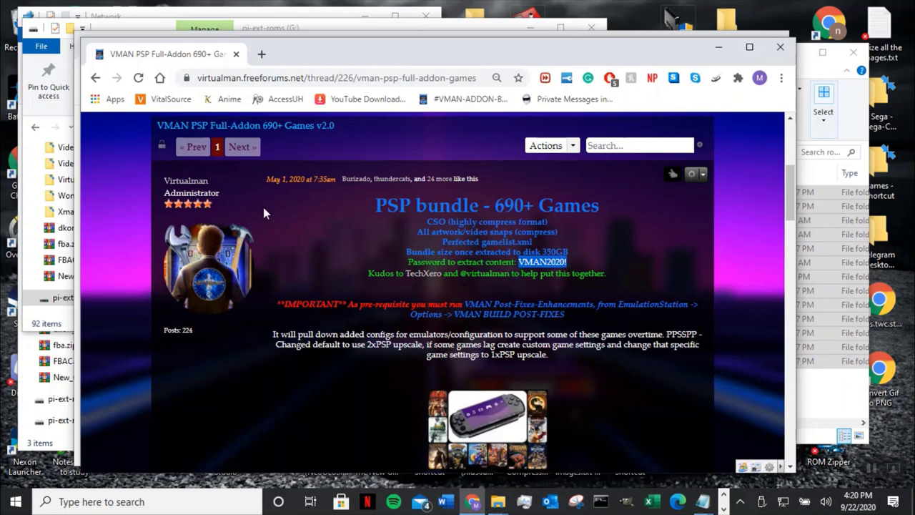
- Return to the bundle list and open the VMAN PCENGINECD-TURBOGFX16CD Addon Bundle thread to read its extraction and setup instructions
{"action": "left_click", "coordinate": [95, 78]}
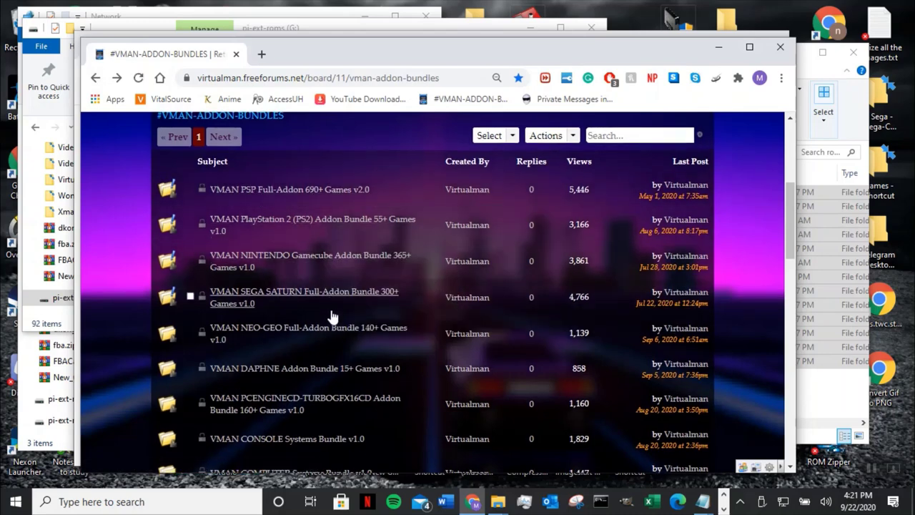
{"action": "mouse_move", "coordinate": [333, 317]}
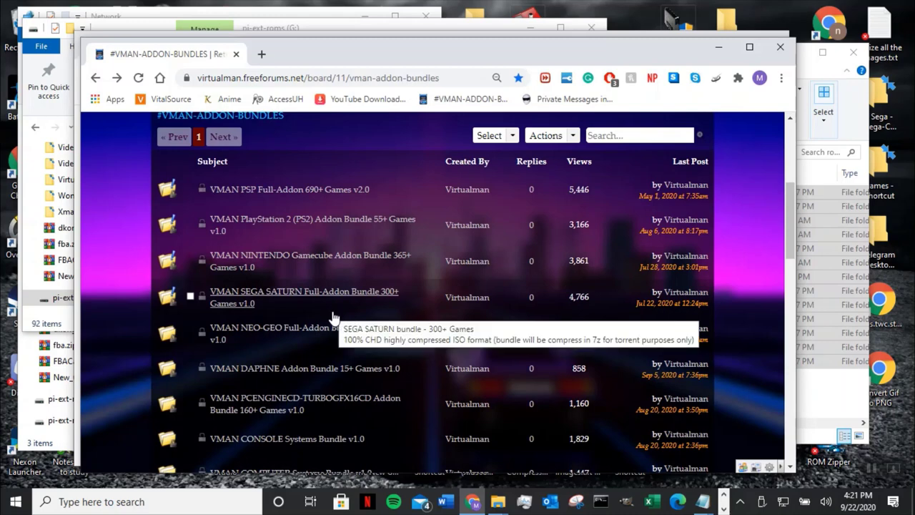
{"action": "left_click", "coordinate": [336, 409]}
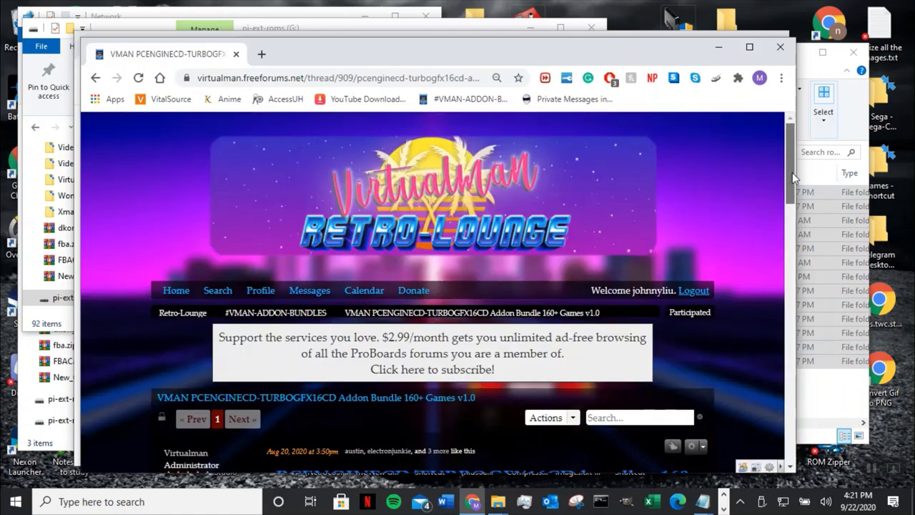
{"action": "left_click_drag", "start_coordinate": [792, 177], "coordinate": [804, 236]}
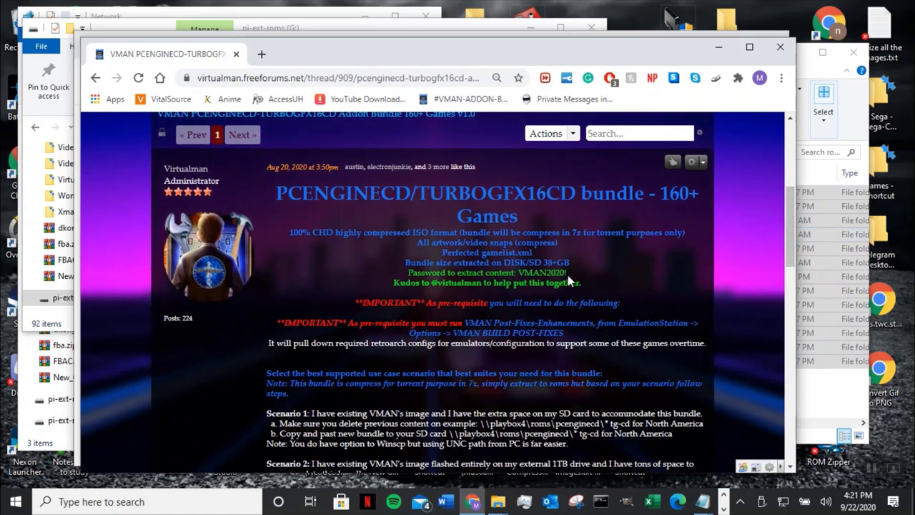
- Highlight the extraction password in the PCENGINECD/TURBOGFX16CD thread and copy the bundle's back-ups.me source link
{"action": "left_click_drag", "start_coordinate": [570, 272], "coordinate": [527, 274]}
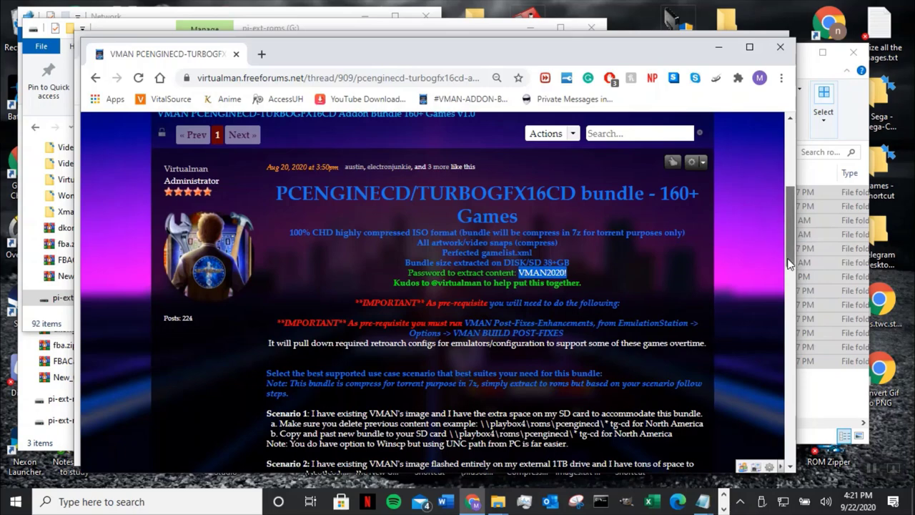
{"action": "left_click_drag", "start_coordinate": [791, 266], "coordinate": [806, 339]}
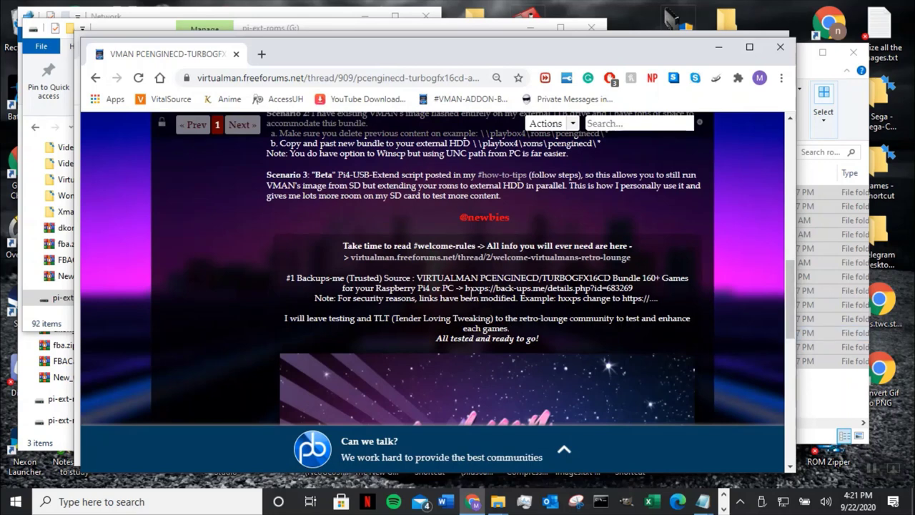
{"action": "left_click_drag", "start_coordinate": [466, 288], "coordinate": [640, 292]}
{"action": "key", "text": "ctrl+c"}
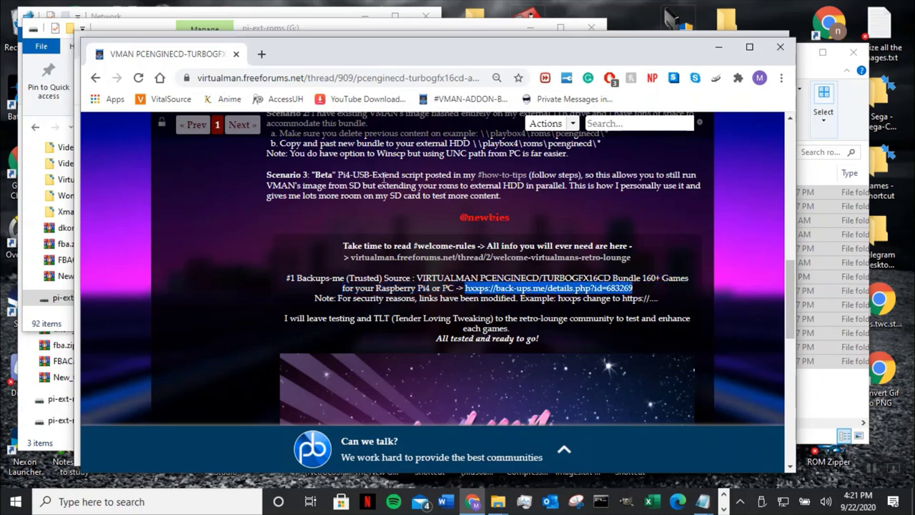
- Open the copied link in a new browser tab, correcting its prefix to https
{"action": "left_click", "coordinate": [263, 56]}
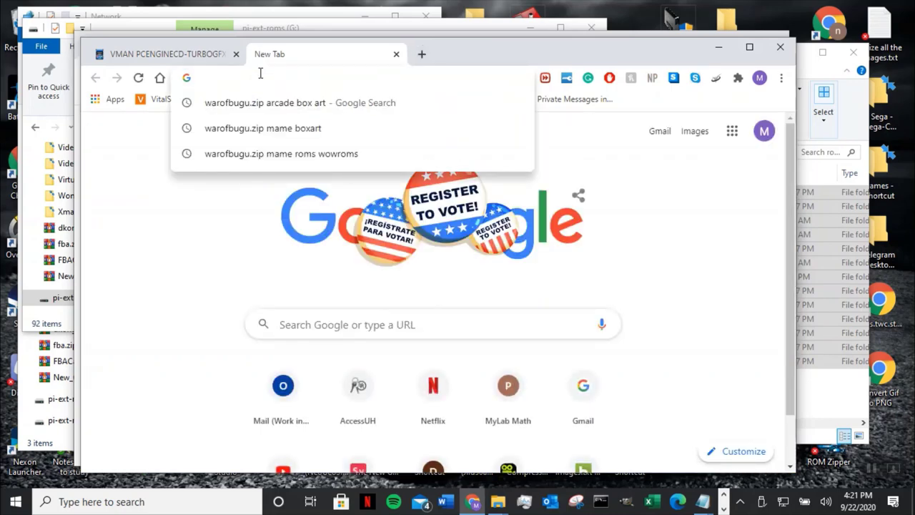
{"action": "key", "text": "ctrl+v"}
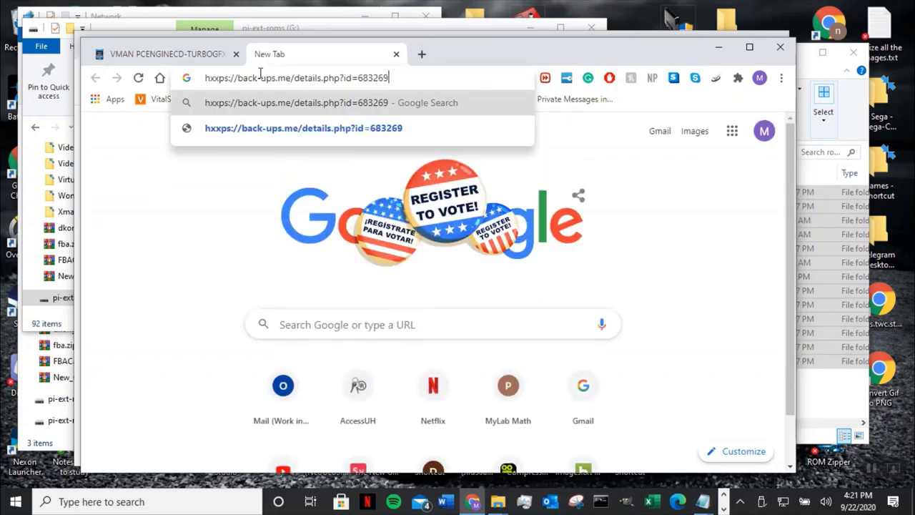
{"action": "left_click", "coordinate": [219, 77]}
{"action": "key", "text": "BackSpace"}
{"action": "key", "text": "BackSpace"}
{"action": "type", "text": "tt"}
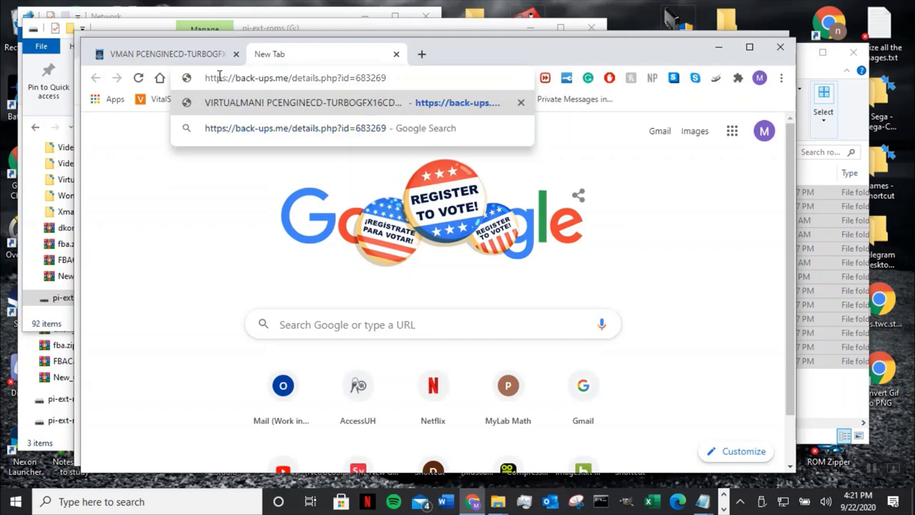
{"action": "key", "text": "Return"}
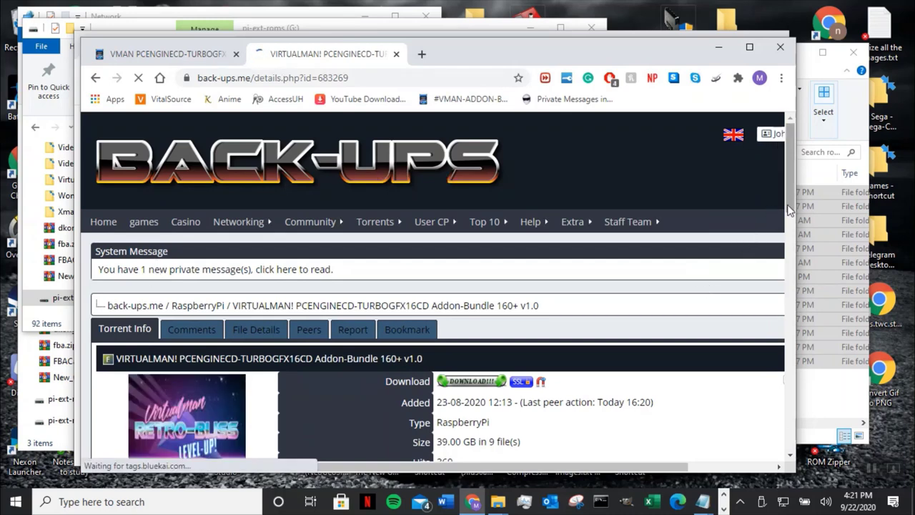
- Start downloading the VIRTUALMAN! PCENGINECD-TURBOGFX16CD Addon-Bundle 160+ v1.0 torrent file and highlight its .torrent extension in the file name
{"action": "scroll", "coordinate": [791, 206], "scroll_direction": "down", "scroll_amount": 1}
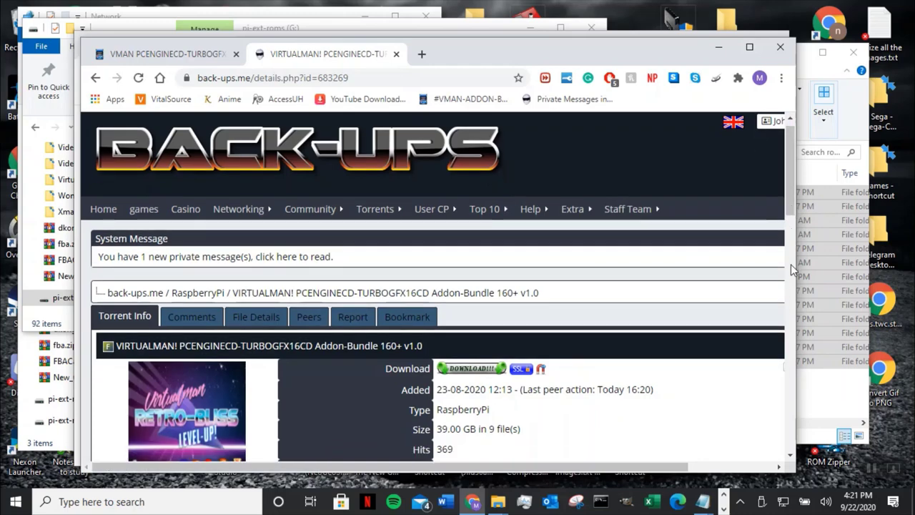
{"action": "scroll", "coordinate": [790, 214], "scroll_direction": "down", "scroll_amount": 1}
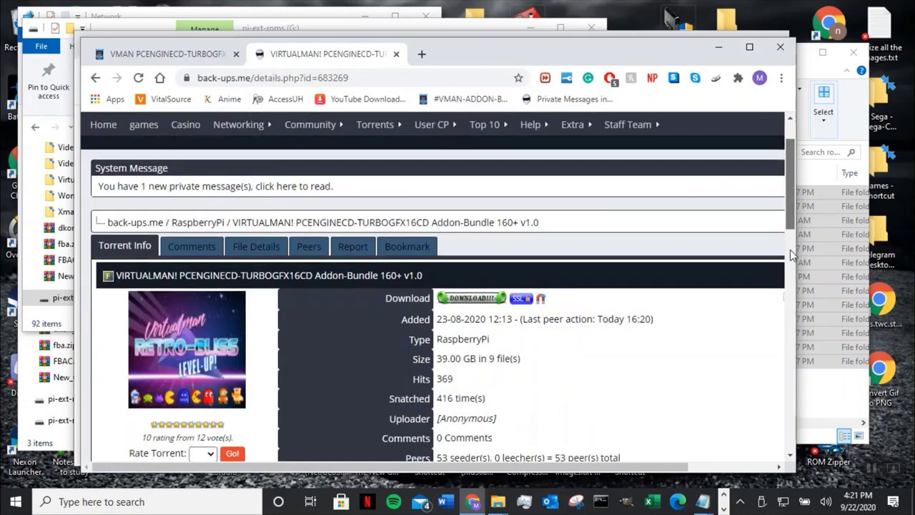
{"action": "scroll", "coordinate": [790, 249], "scroll_direction": "down", "scroll_amount": 1}
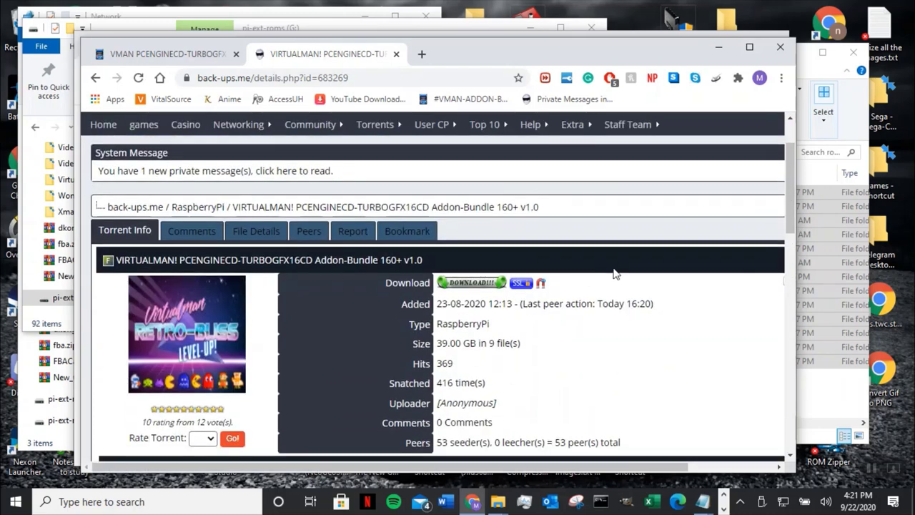
{"action": "left_click", "coordinate": [469, 285]}
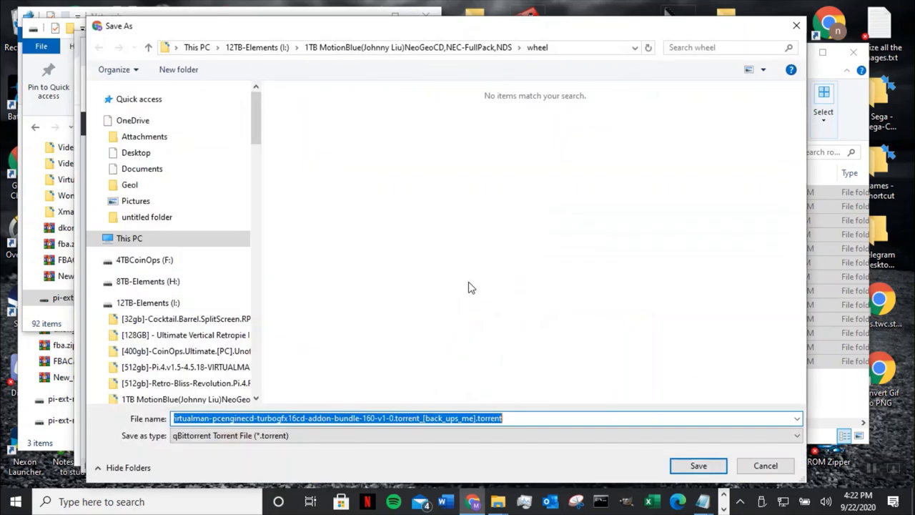
{"action": "left_click", "coordinate": [507, 418]}
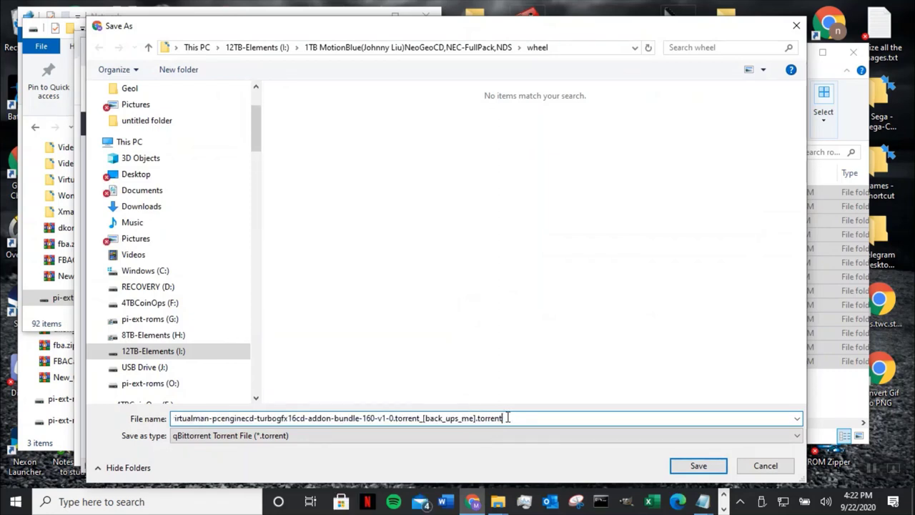
{"action": "left_click_drag", "start_coordinate": [507, 418], "coordinate": [478, 419]}
- Save the torrent file under Virtualman Add-on in 16. pcenginecd-turbogfx16cd-addon-bundle-160 on 12TB-Elements (I:), replacing the existing copy
{"action": "left_click", "coordinate": [243, 48]}
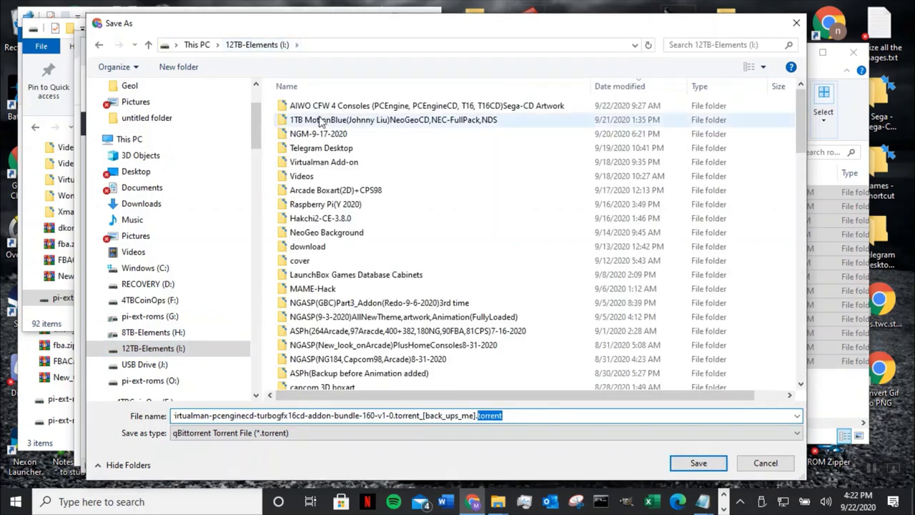
{"action": "left_click", "coordinate": [346, 166]}
{"action": "double_click", "coordinate": [345, 166]}
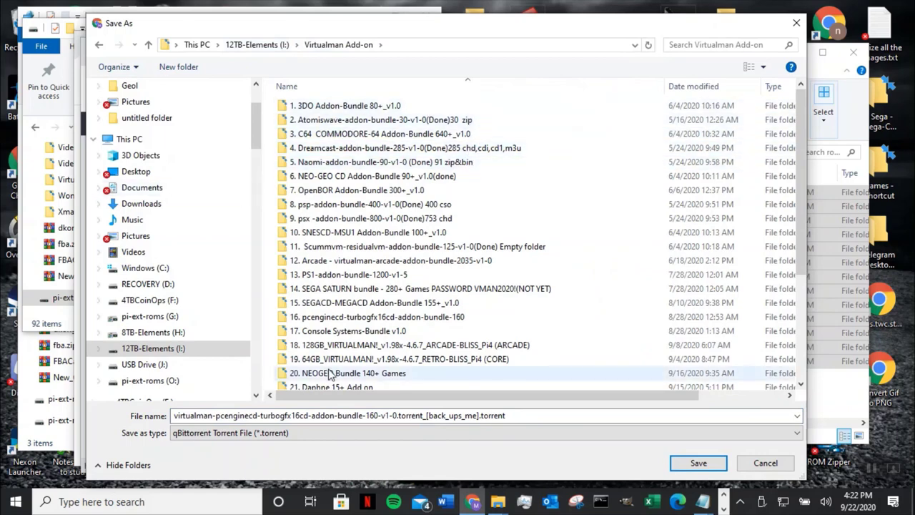
{"action": "double_click", "coordinate": [359, 317]}
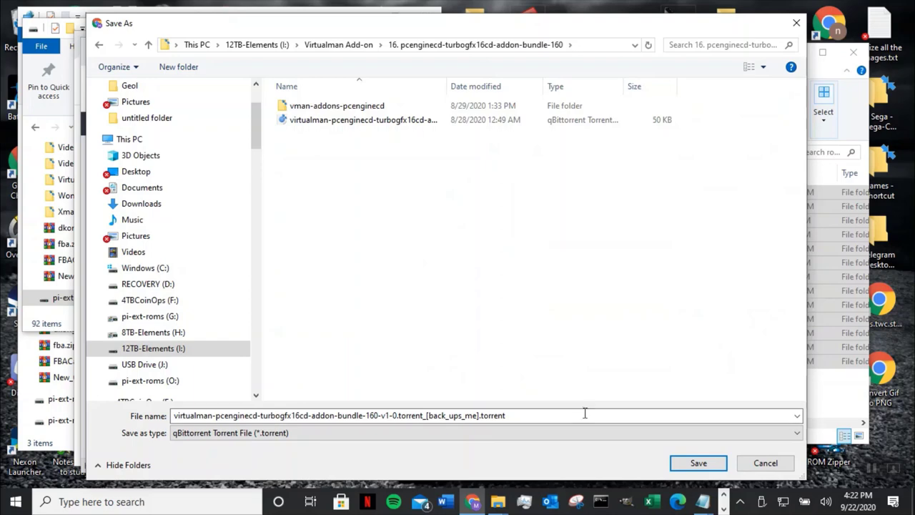
{"action": "left_click", "coordinate": [683, 463]}
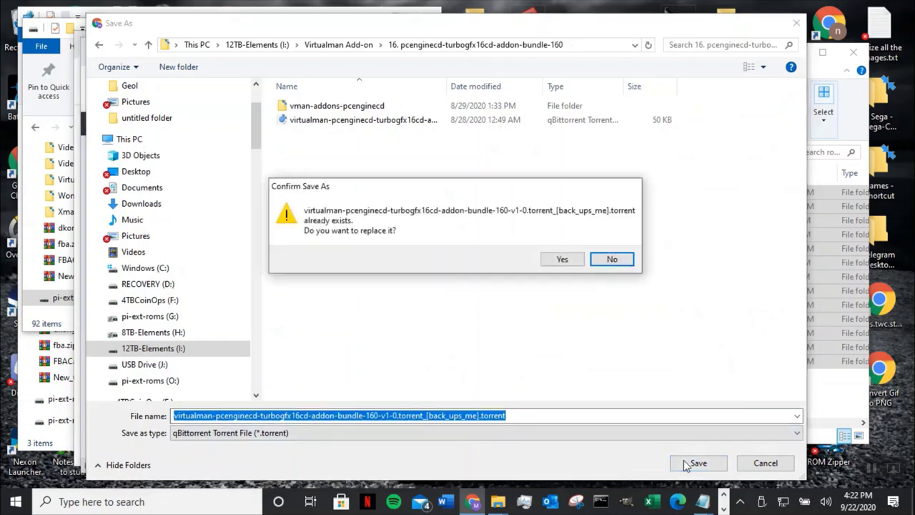
{"action": "left_click", "coordinate": [551, 262]}
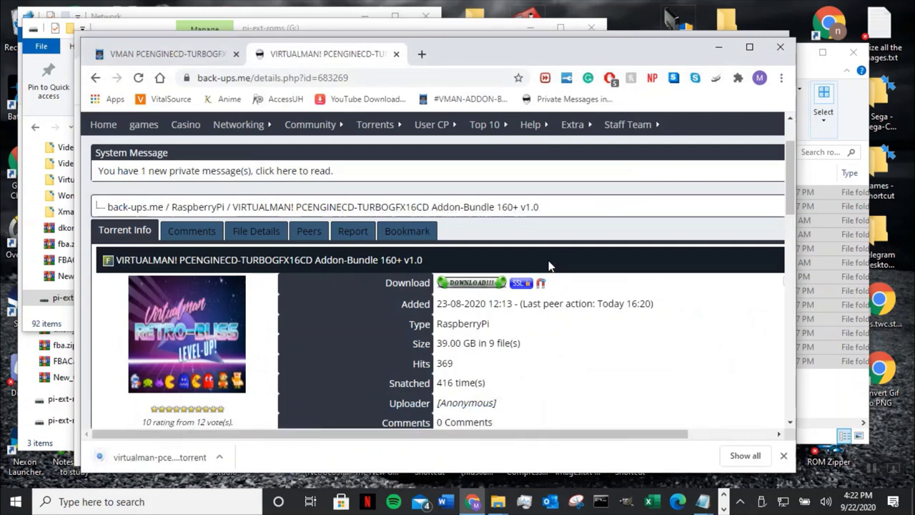
- Open the downloaded torrent in qBittorrent and browse for its save path to Virtualman Add-on\16. pcenginecd-turbogfx16cd-addon-bundle-160 on drive I:
{"action": "left_click", "coordinate": [163, 464]}
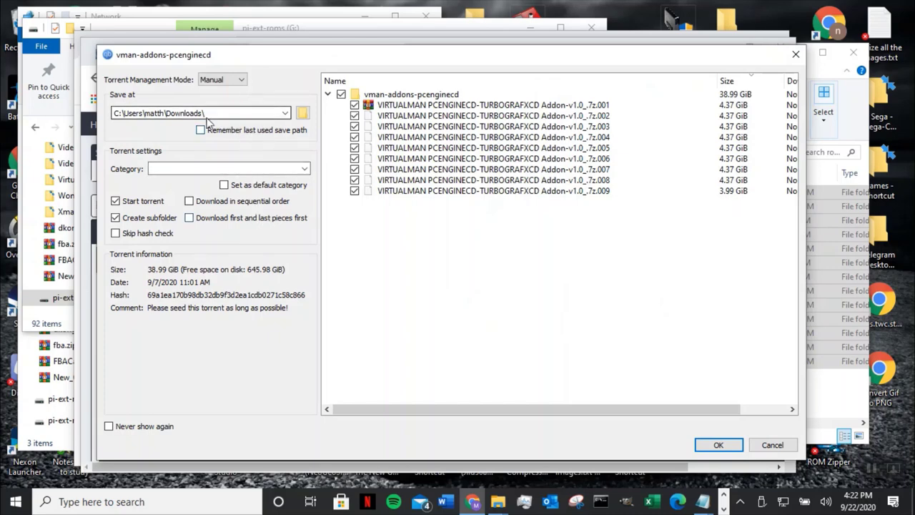
{"action": "left_click", "coordinate": [303, 113]}
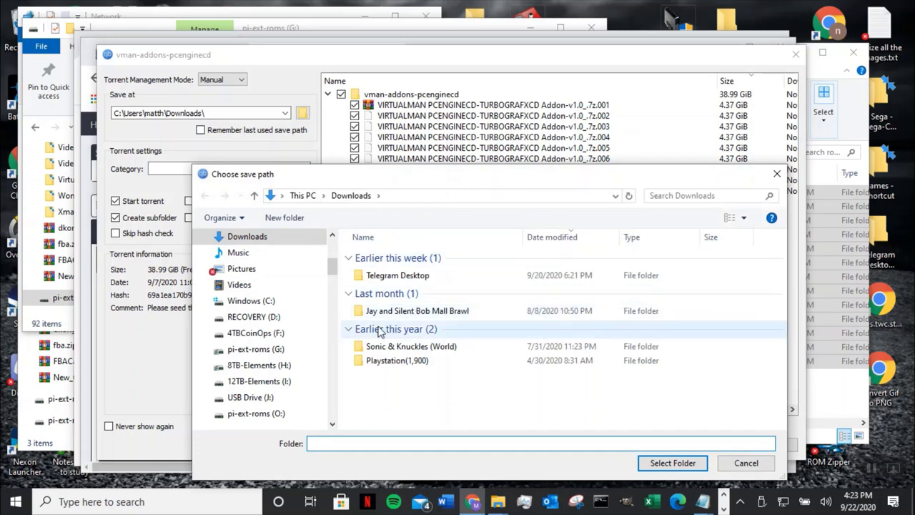
{"action": "left_click", "coordinate": [252, 384]}
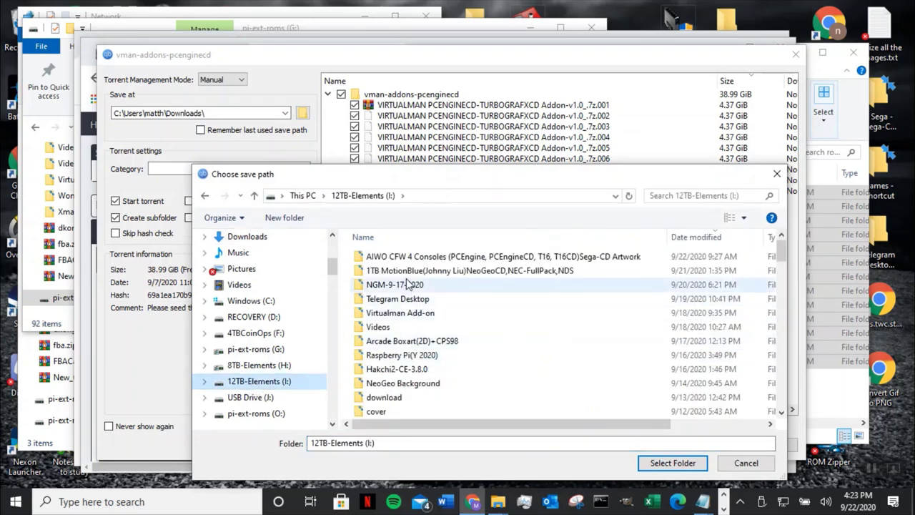
{"action": "double_click", "coordinate": [419, 315]}
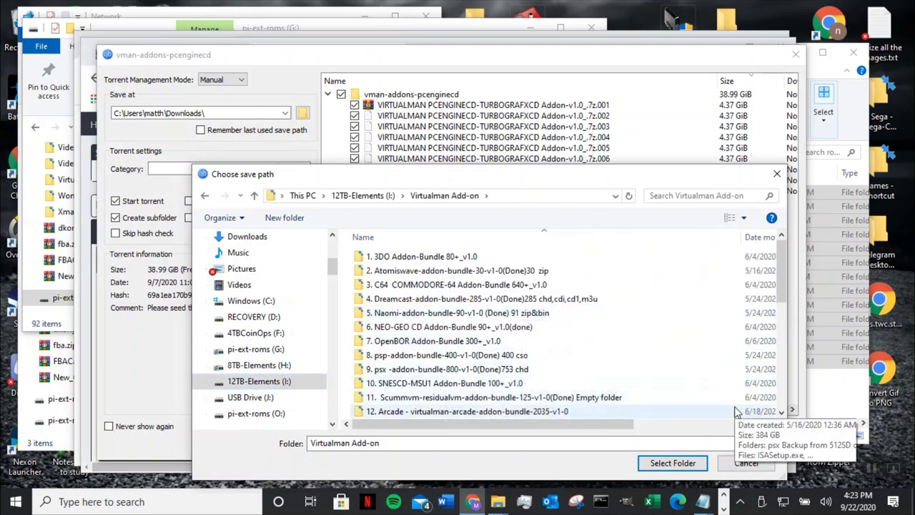
{"action": "left_click", "coordinate": [783, 412]}
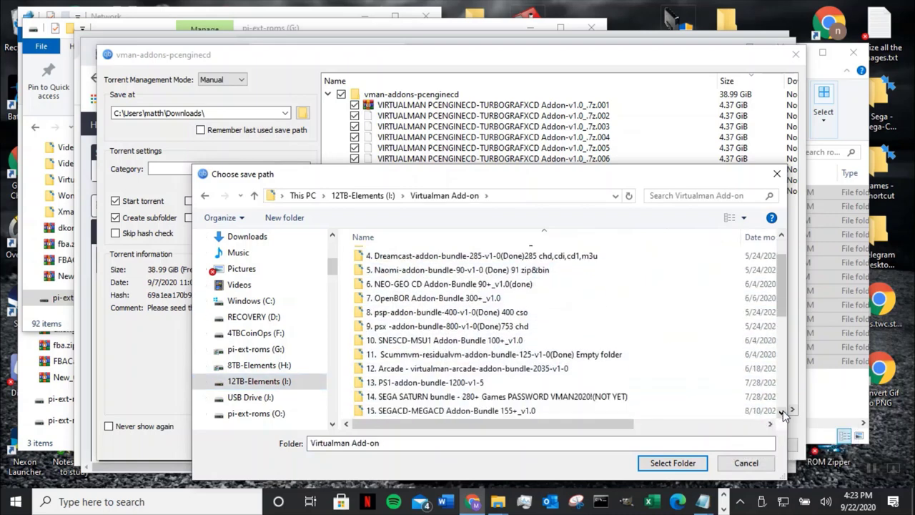
{"action": "left_click", "coordinate": [783, 412]}
{"action": "left_click", "coordinate": [784, 412]}
{"action": "left_click", "coordinate": [783, 412]}
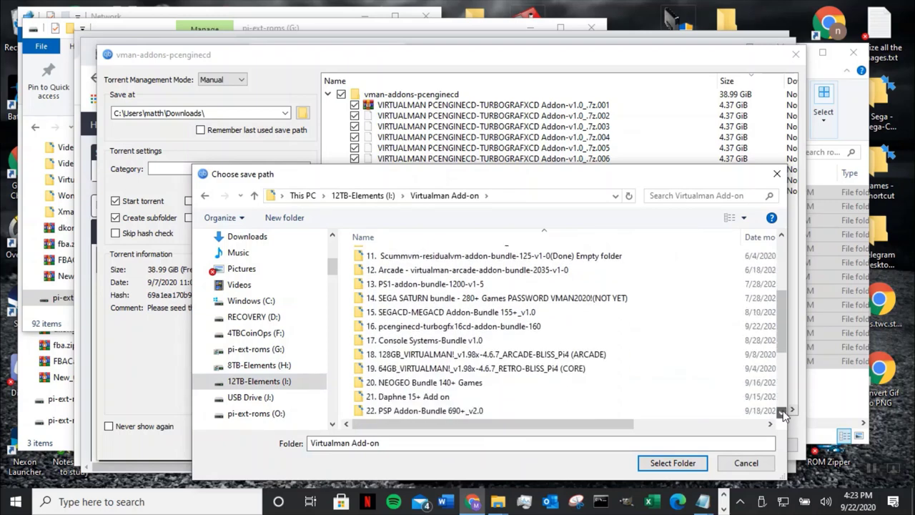
{"action": "left_click", "coordinate": [783, 413]}
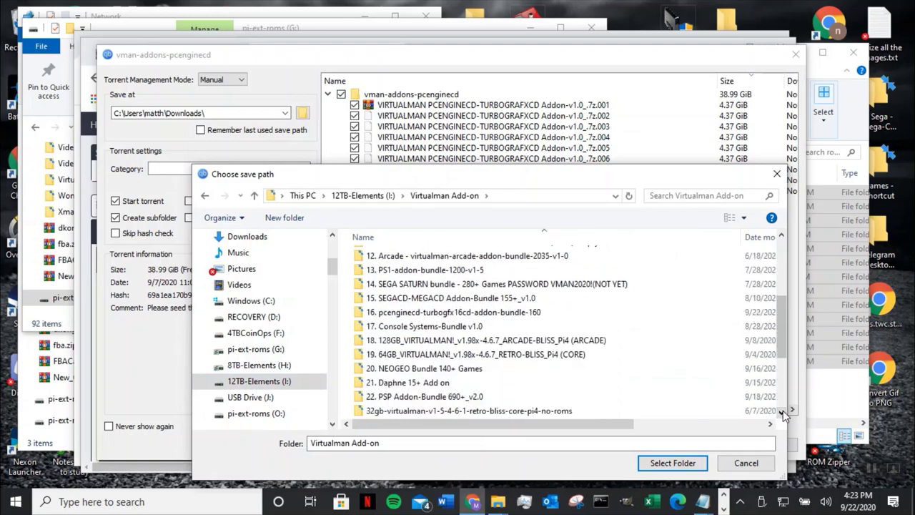
{"action": "double_click", "coordinate": [442, 315]}
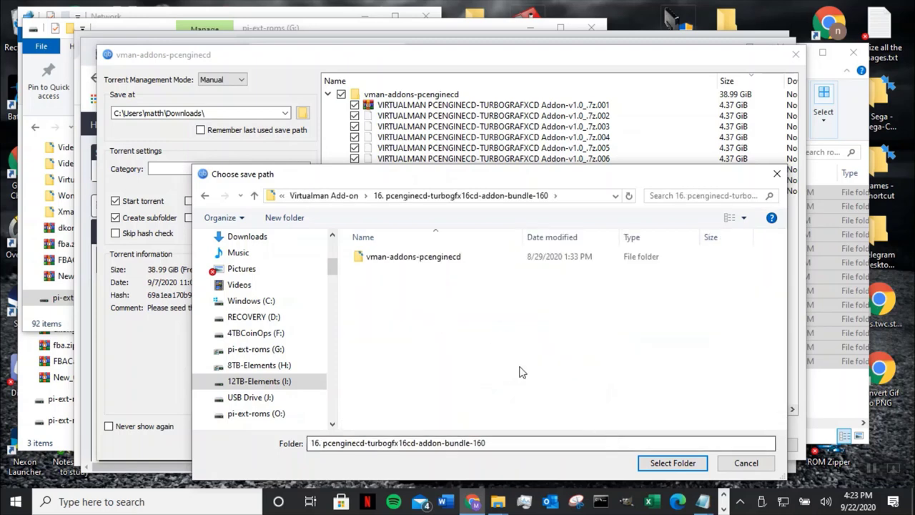
- Check the roms folder inside vman-addons-pcenginecd, and add the torrent with the parent 16. pcenginecd-turbogfx16cd-addon-bundle-160 folder as save path
{"action": "double_click", "coordinate": [434, 261]}
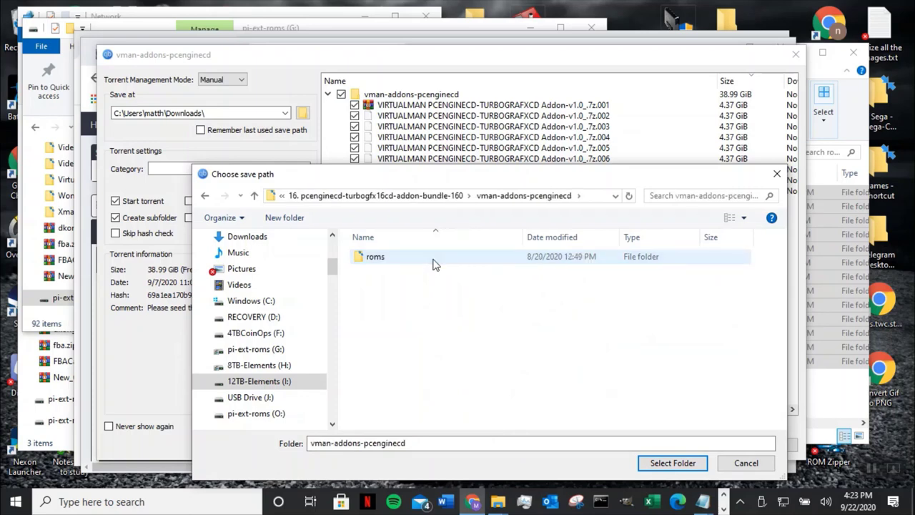
{"action": "left_click", "coordinate": [413, 262]}
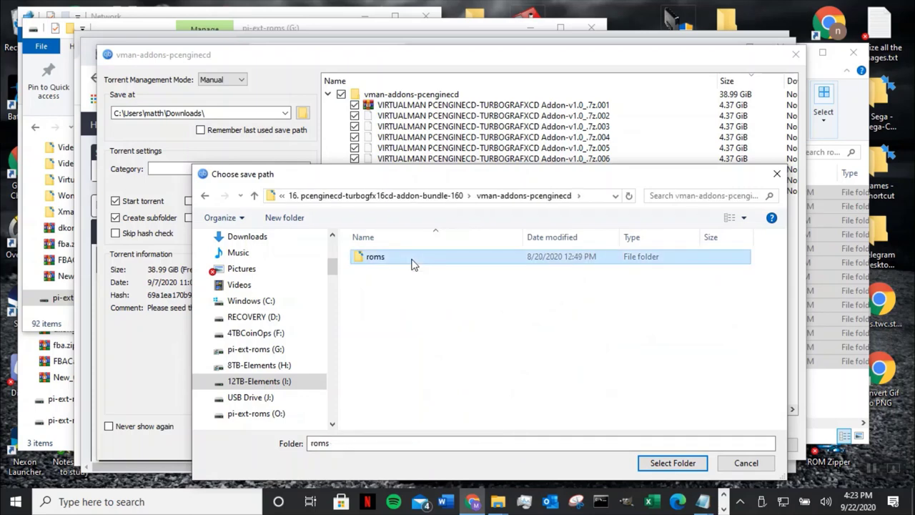
{"action": "double_click", "coordinate": [413, 261]}
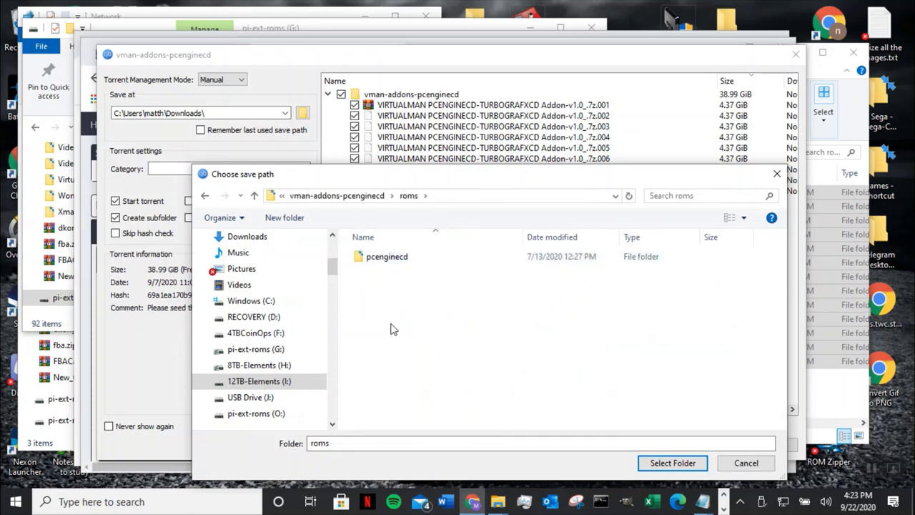
{"action": "left_click", "coordinate": [253, 198]}
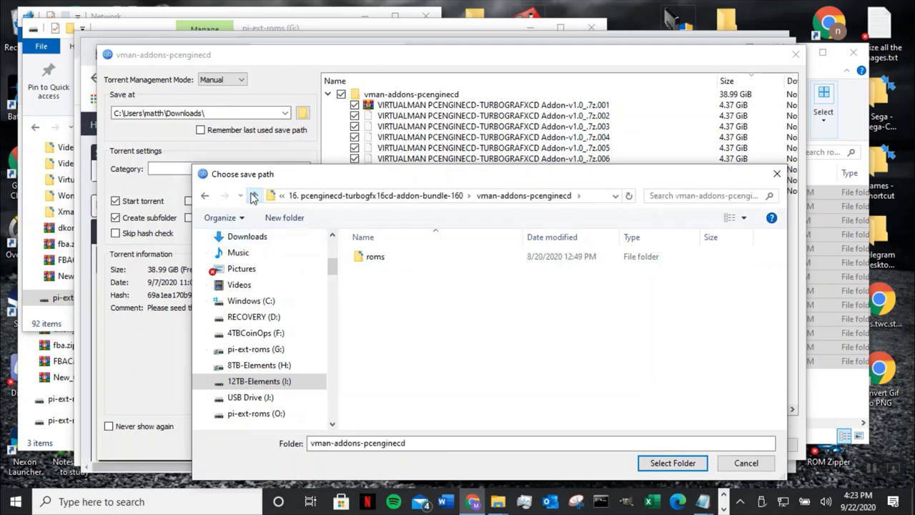
{"action": "left_click", "coordinate": [254, 198]}
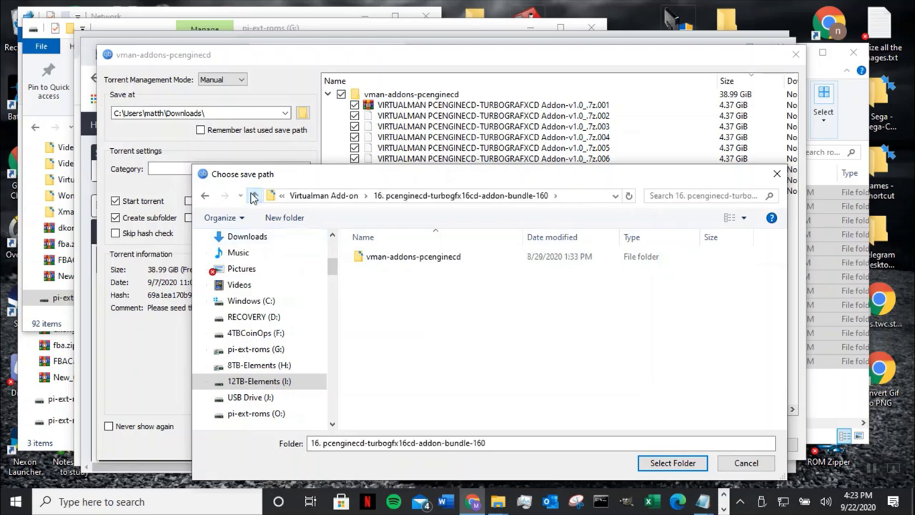
{"action": "left_click", "coordinate": [670, 463]}
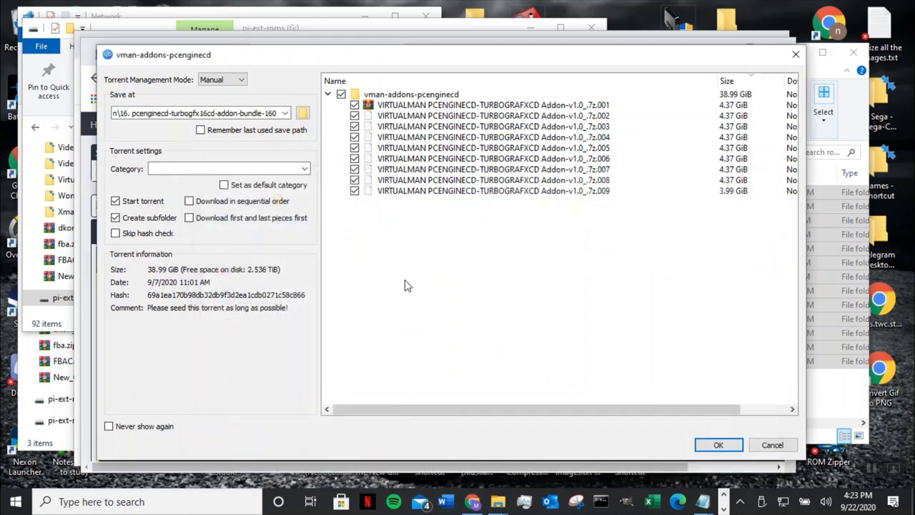
{"action": "left_click", "coordinate": [708, 446]}
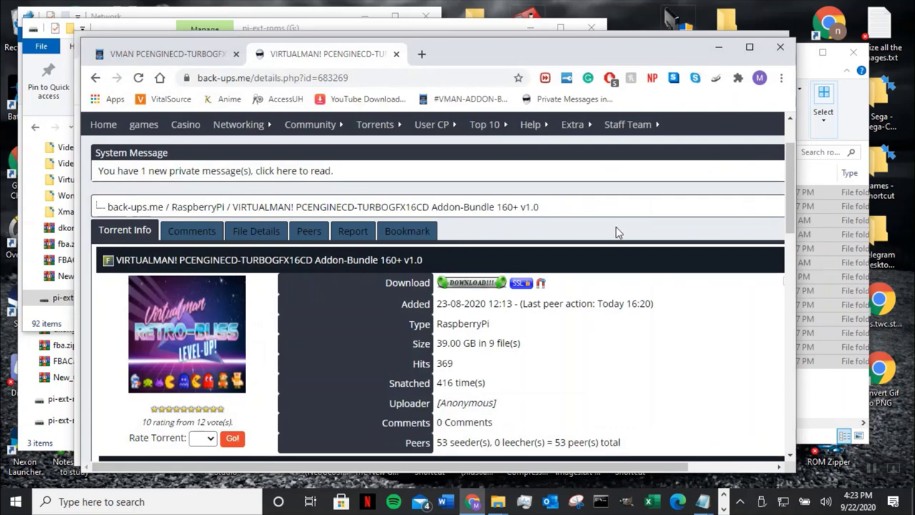
- Switch to qBittorrent and examine the vman-addons-pcenginecd torrent's transfer details and save path in an enlarged details area
{"action": "key", "text": "alt+Tab"}
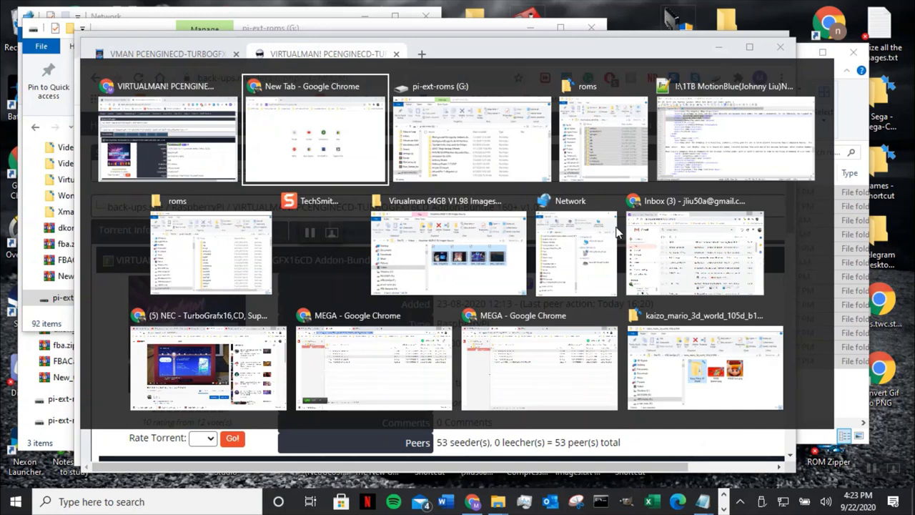
{"action": "key", "text": "Return"}
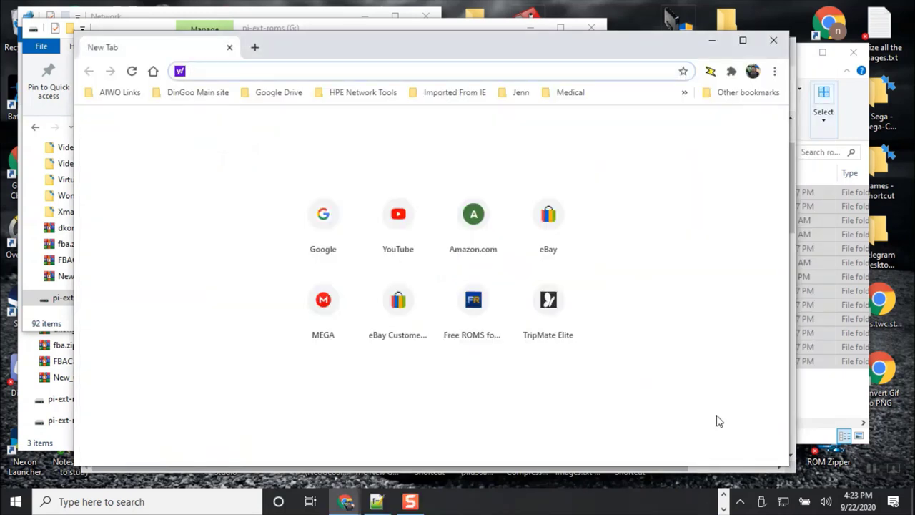
{"action": "left_click", "coordinate": [742, 501]}
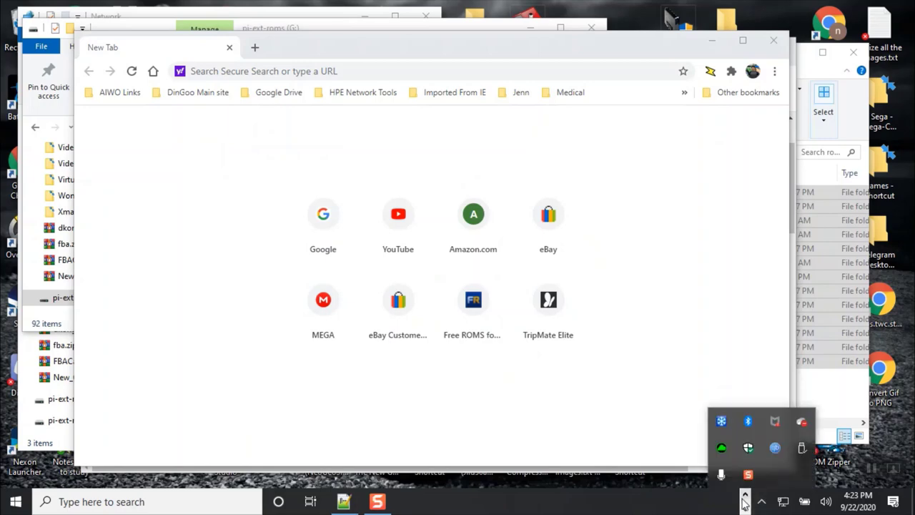
{"action": "left_click", "coordinate": [775, 449]}
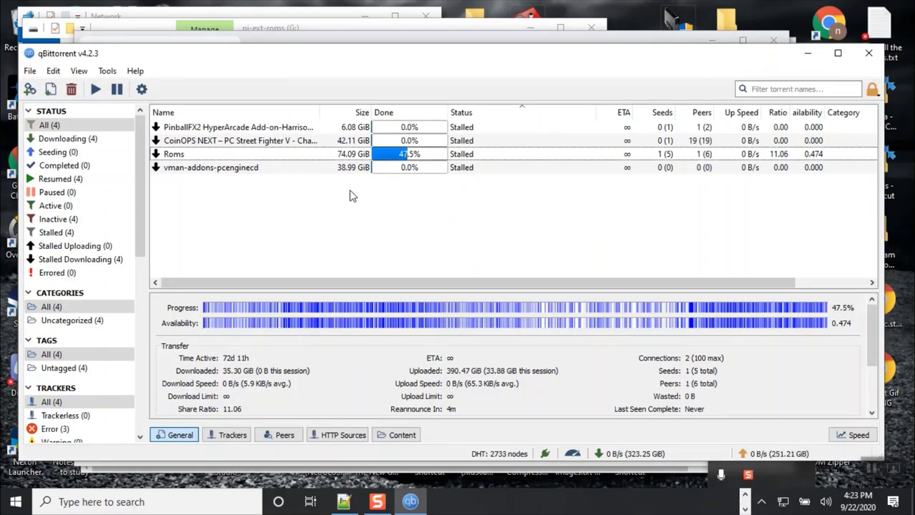
{"action": "left_click", "coordinate": [226, 169]}
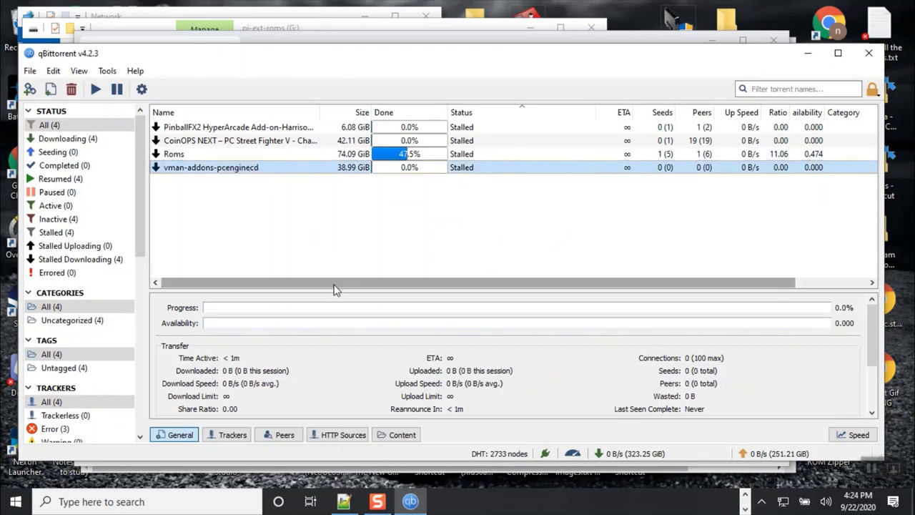
{"action": "left_click_drag", "start_coordinate": [335, 278], "coordinate": [336, 211]}
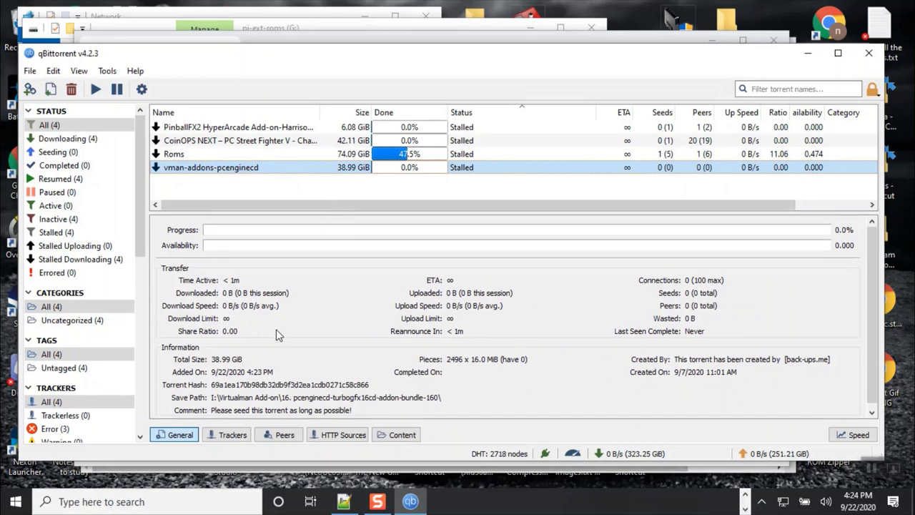
{"action": "left_click", "coordinate": [292, 402]}
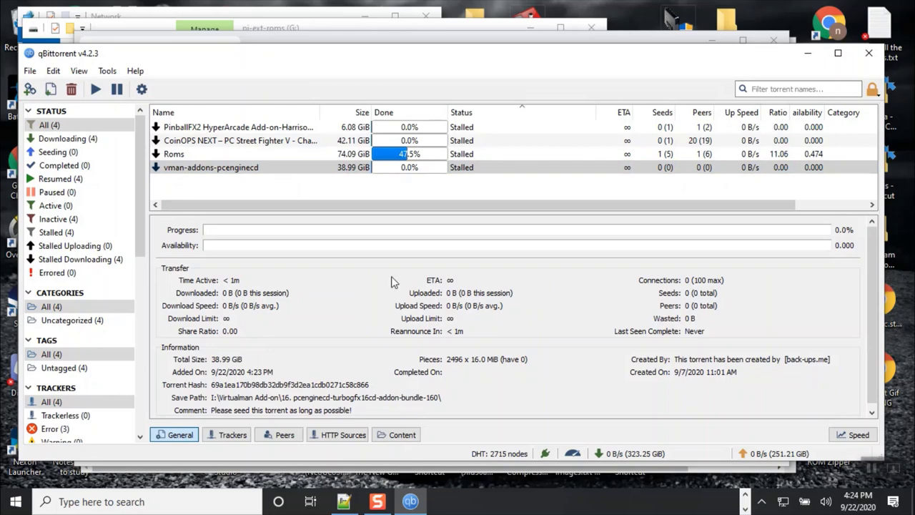
- Force resume the stalled vman-addons-pcenginecd torrent
{"action": "left_click", "coordinate": [459, 172]}
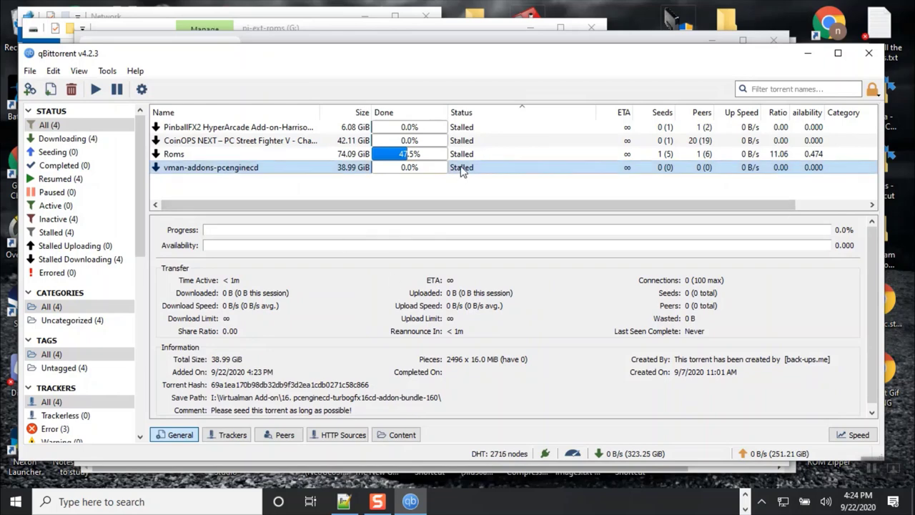
{"action": "right_click", "coordinate": [463, 169]}
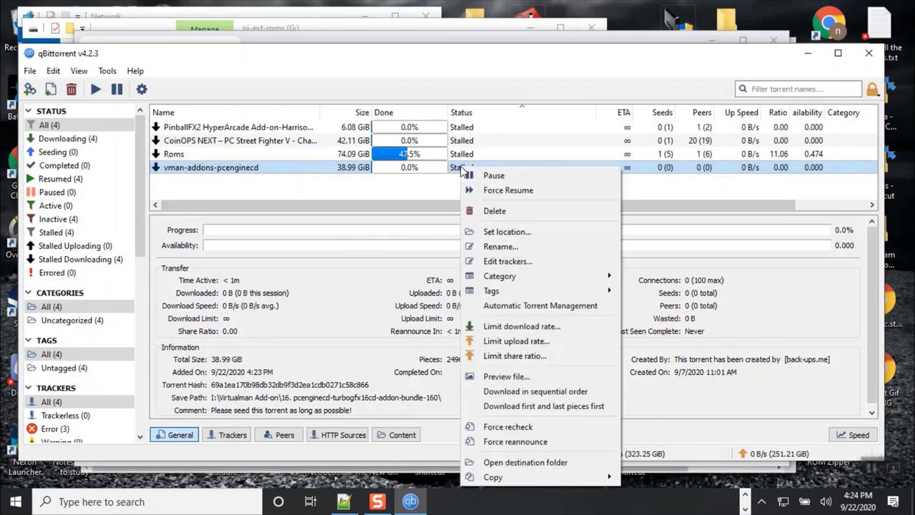
{"action": "left_click", "coordinate": [493, 191]}
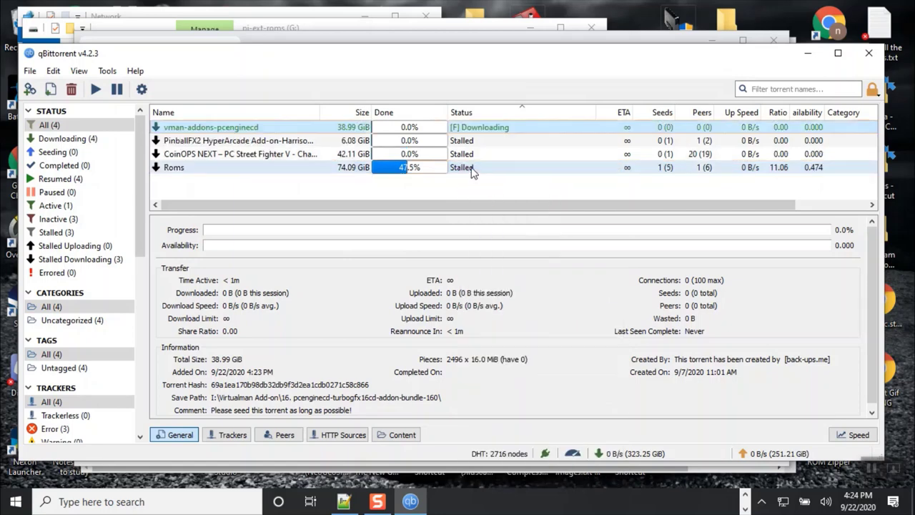
{"action": "left_click", "coordinate": [472, 171]}
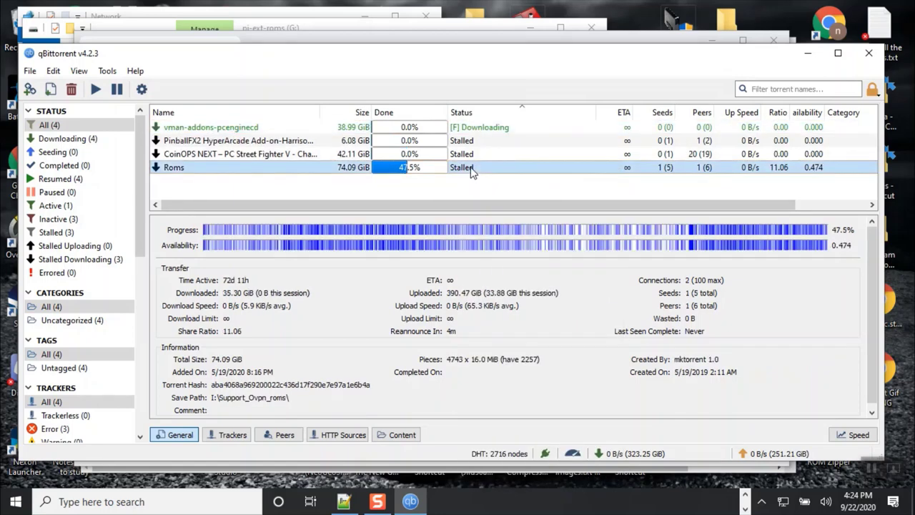
{"action": "right_click", "coordinate": [472, 172]}
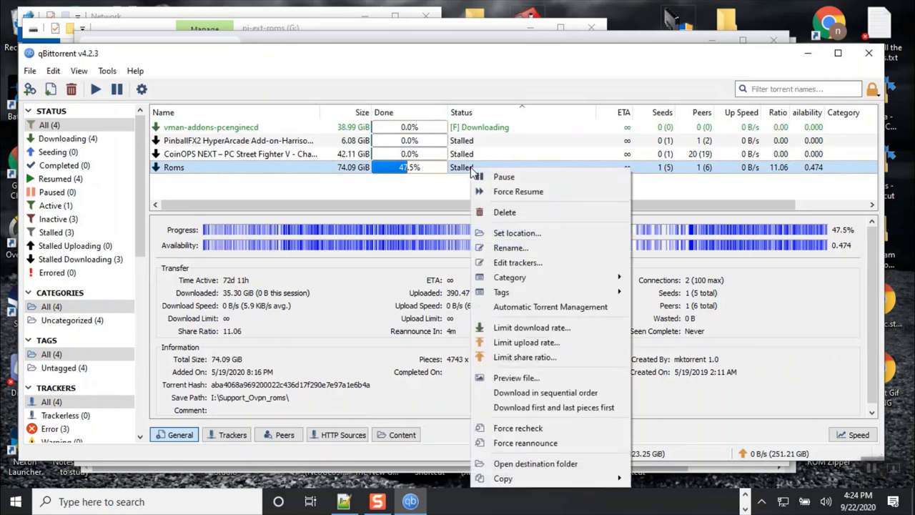
{"action": "left_click", "coordinate": [268, 128]}
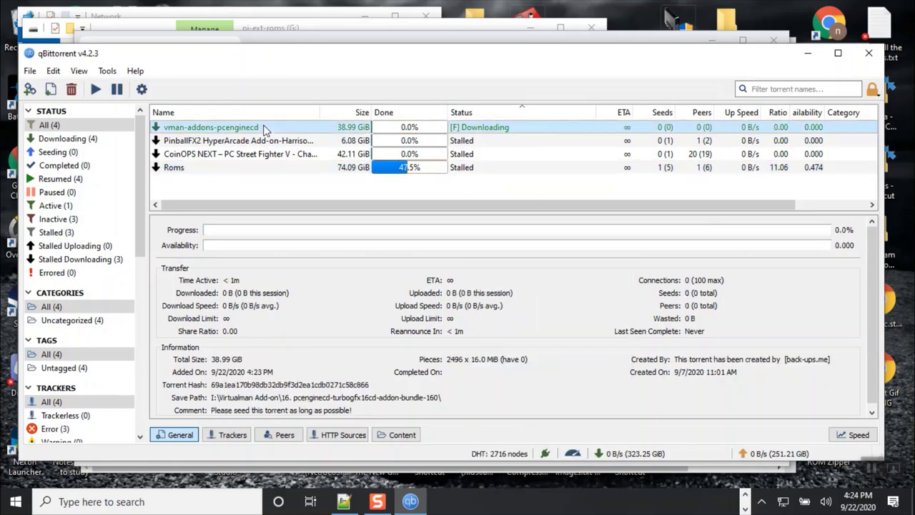
- Force resume the PinballFX2 HyperArcade Add-on, CoinOPS NEXT and Roms torrents together, and reselect the vman-addons-pcenginecd torrent
{"action": "left_click", "coordinate": [478, 142]}
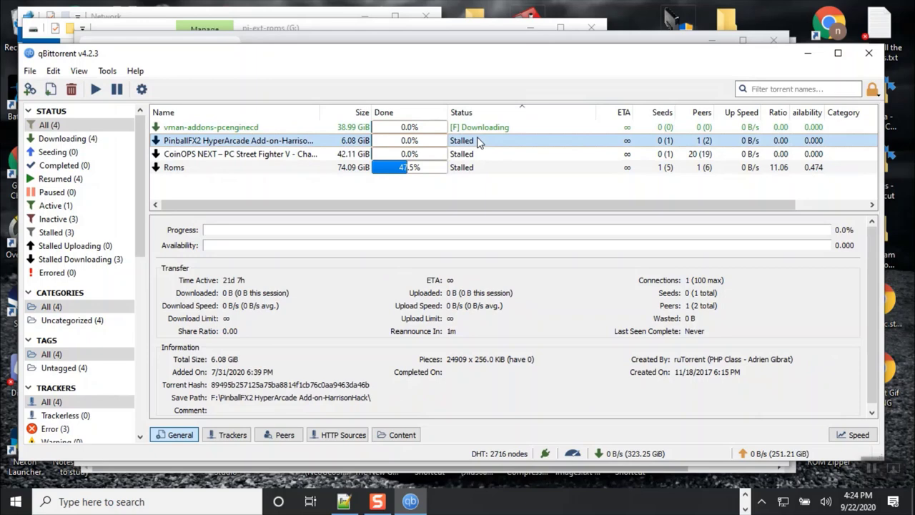
{"action": "key", "text": "shift+Down"}
{"action": "key", "text": "shift+Down"}
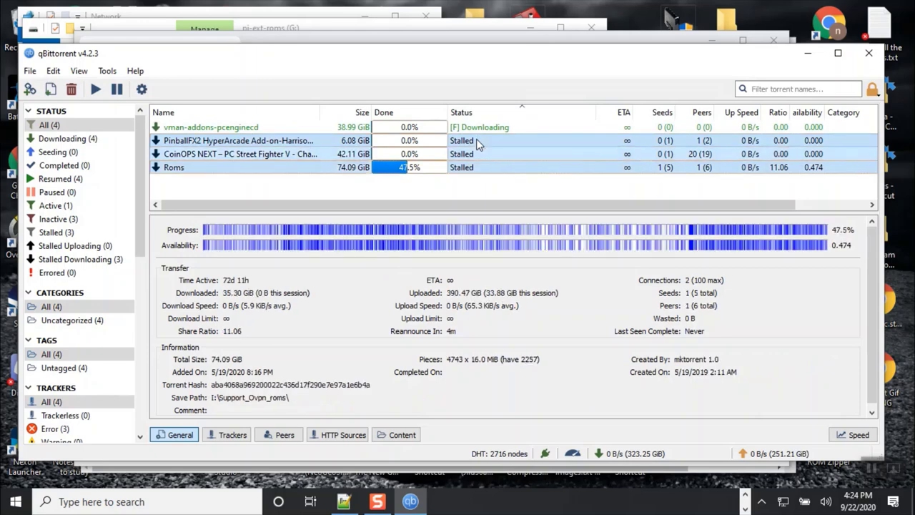
{"action": "right_click", "coordinate": [471, 155]}
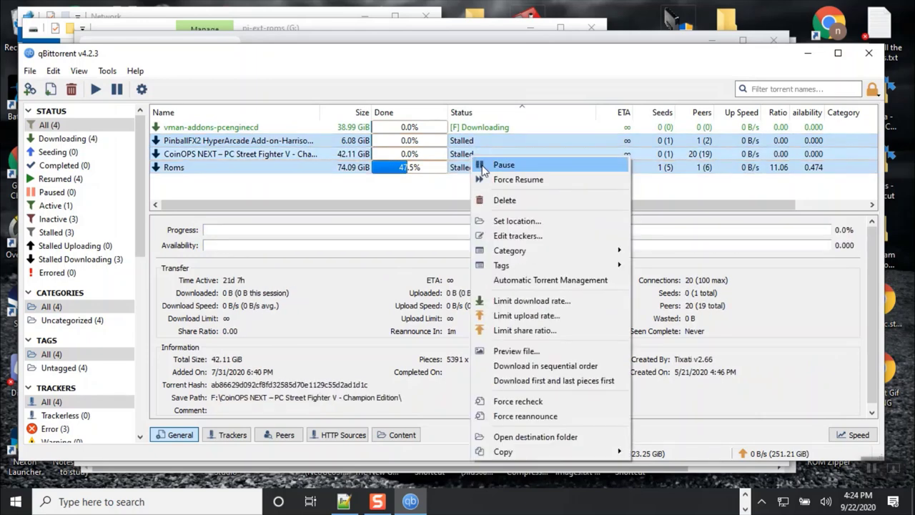
{"action": "left_click", "coordinate": [492, 179]}
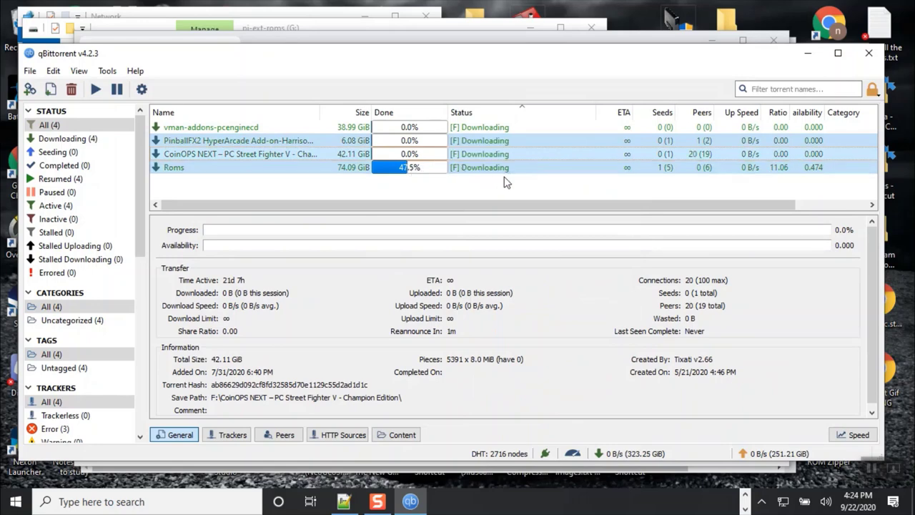
{"action": "left_click", "coordinate": [475, 130]}
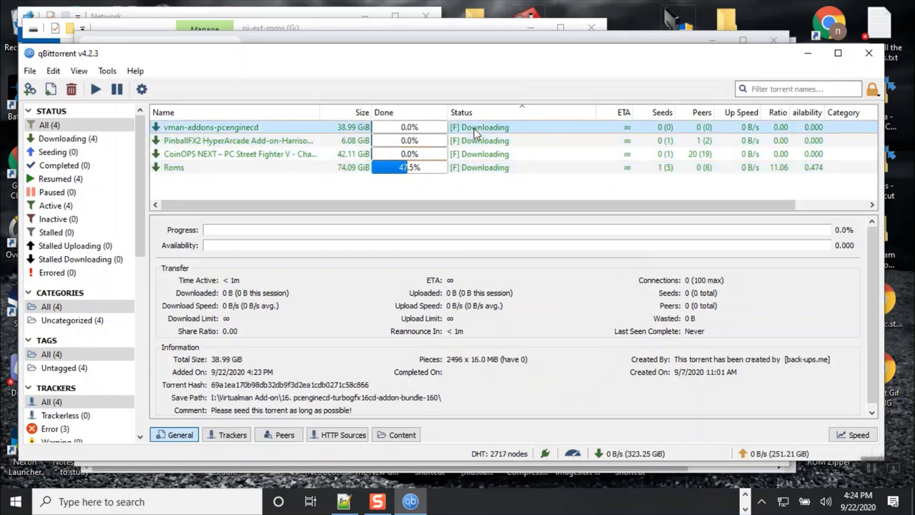